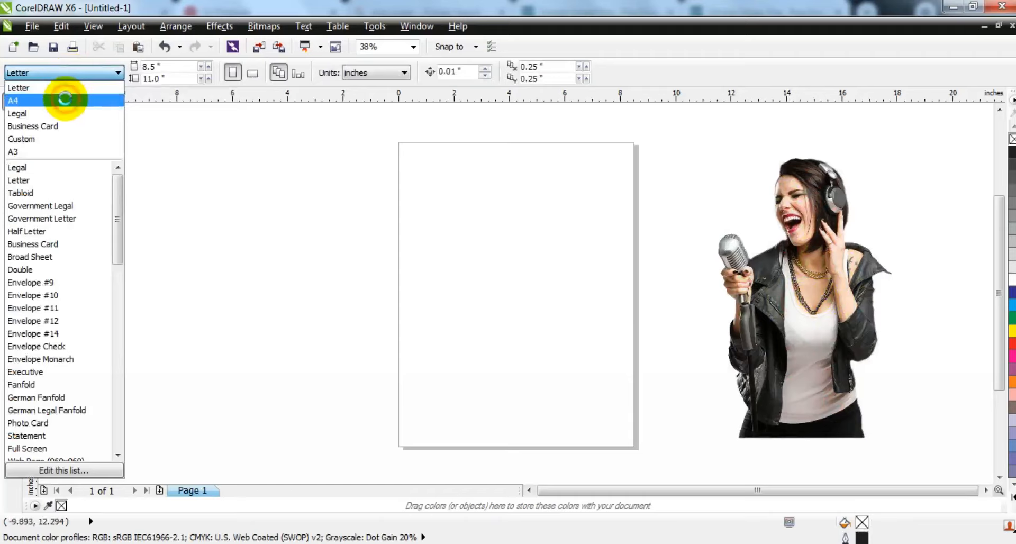
- Set the page size to A4 and draw a rectangle covering the whole page
{"action": "left_click", "coordinate": [65, 100]}
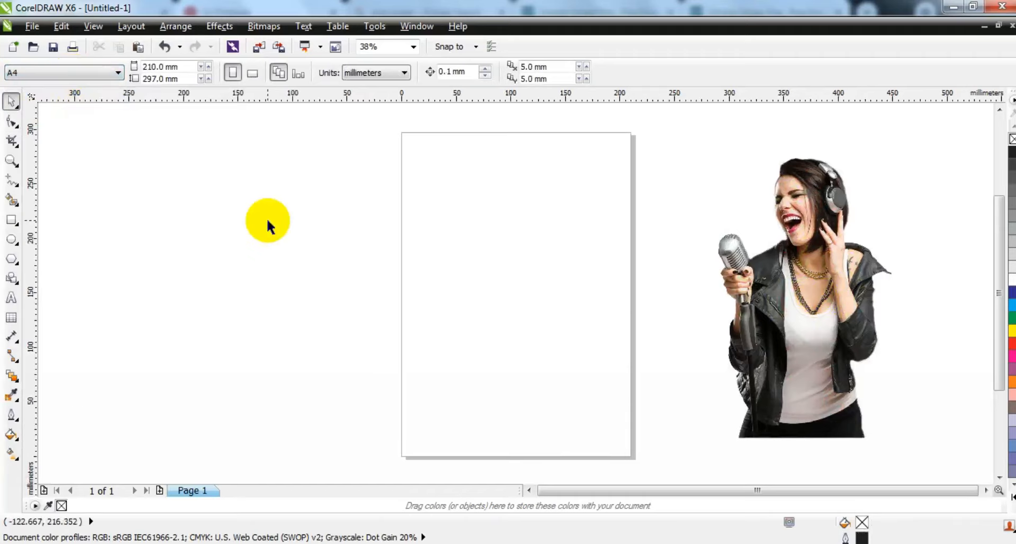
{"action": "left_click", "coordinate": [14, 219]}
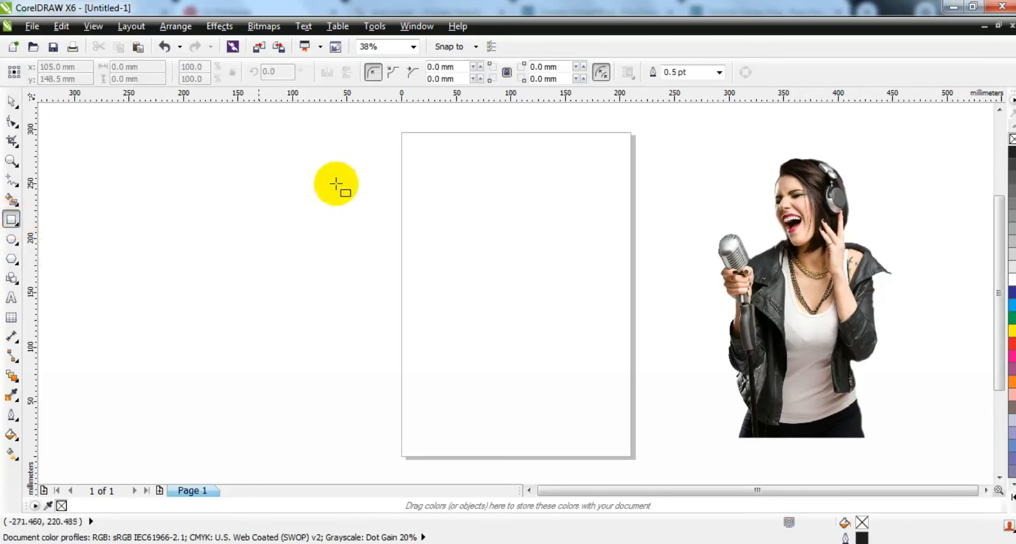
{"action": "left_click_drag", "start_coordinate": [401, 131], "coordinate": [630, 456]}
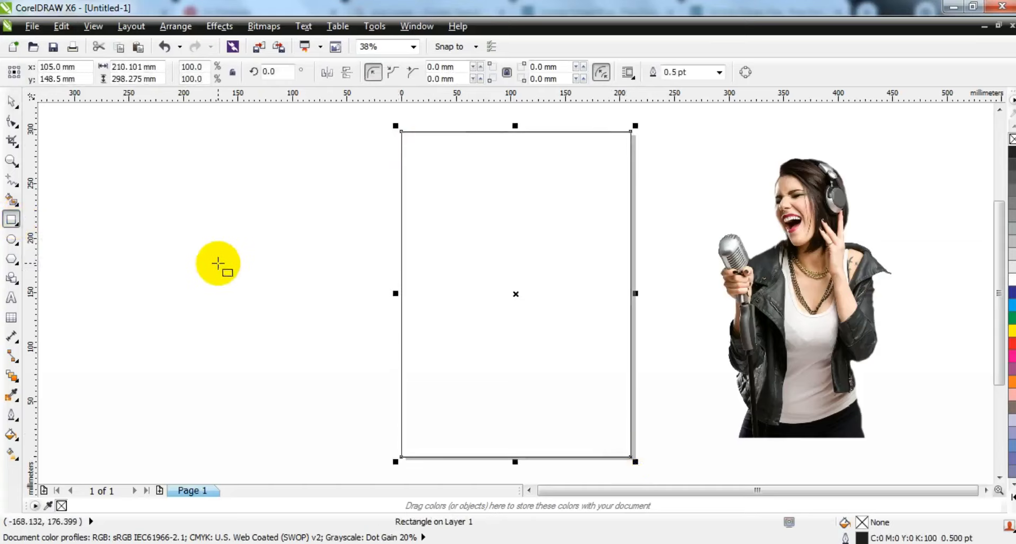
- Fill the page rectangle with light gray from the expanded color palette
{"action": "left_click", "coordinate": [8, 103]}
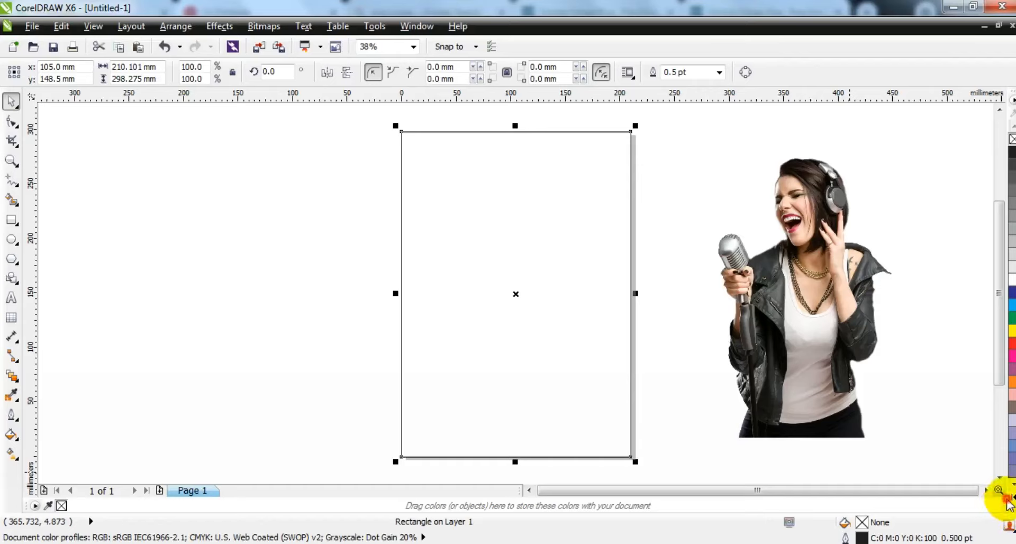
{"action": "left_click", "coordinate": [1011, 500]}
{"action": "left_click", "coordinate": [971, 253]}
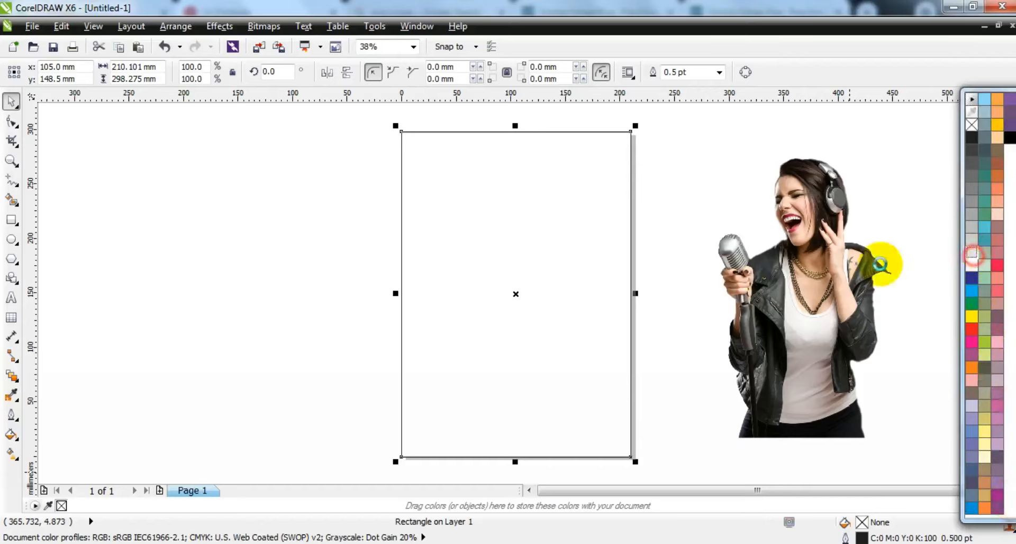
- Draw four parallel diagonal lines across the upper part of the page, extending past its edges
{"action": "key", "text": "F3"}
{"action": "left_click_drag", "start_coordinate": [735, 315], "coordinate": [920, 315]}
{"action": "left_click", "coordinate": [10, 161]}
{"action": "left_click_drag", "start_coordinate": [449, 163], "coordinate": [873, 430]}
{"action": "left_click", "coordinate": [9, 181]}
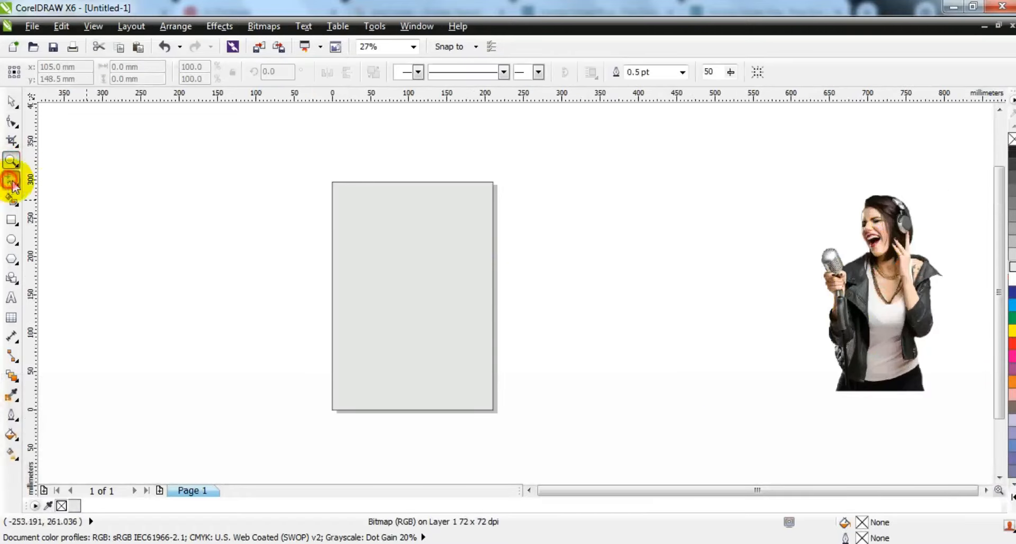
{"action": "left_click", "coordinate": [427, 148]}
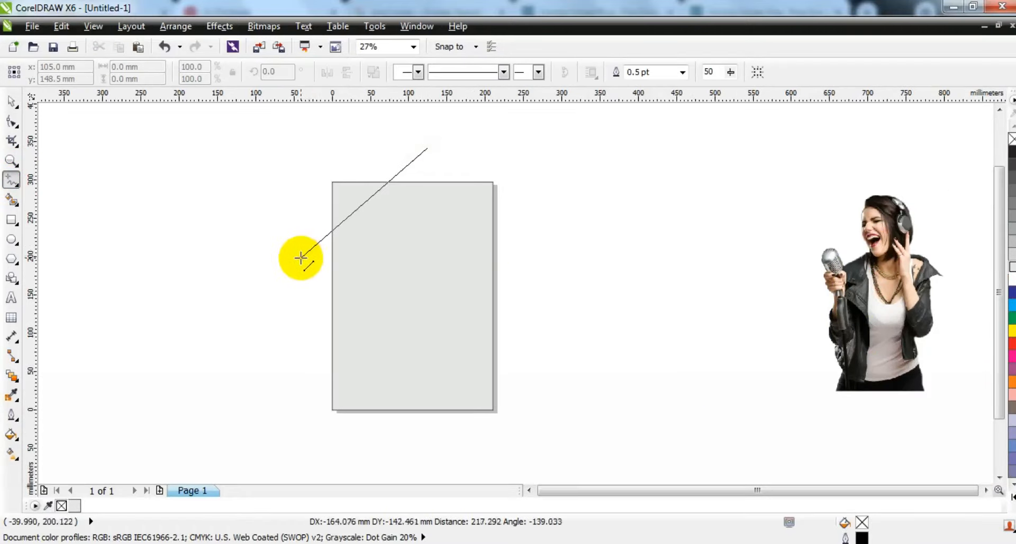
{"action": "left_click", "coordinate": [300, 257]}
{"action": "left_click", "coordinate": [466, 161]}
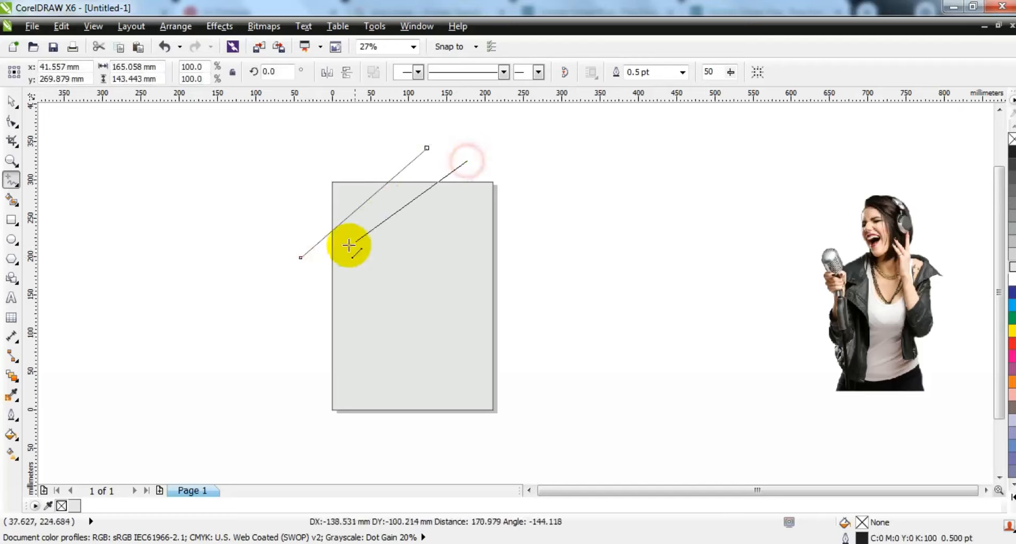
{"action": "left_click", "coordinate": [312, 292]}
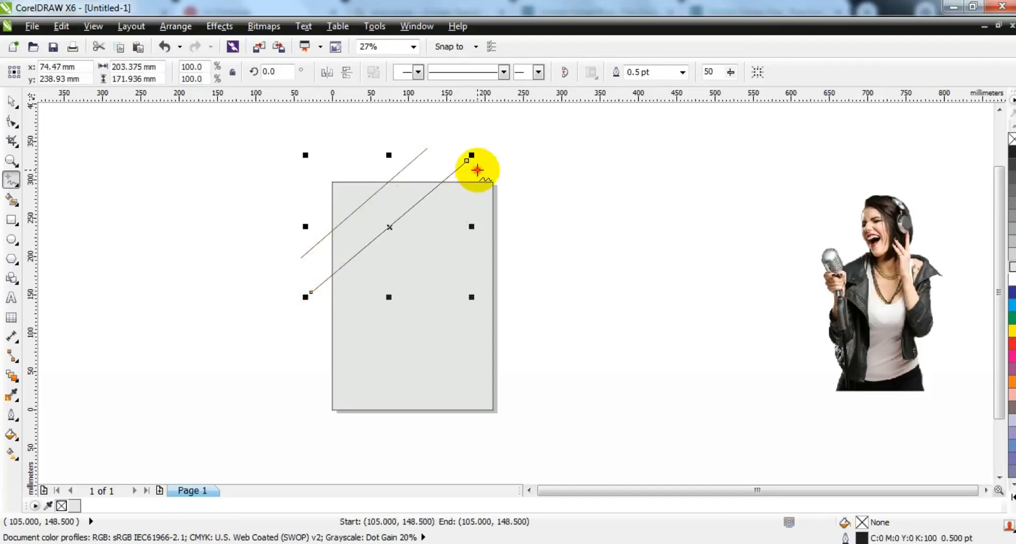
{"action": "left_click", "coordinate": [477, 169]}
{"action": "left_click", "coordinate": [319, 306]}
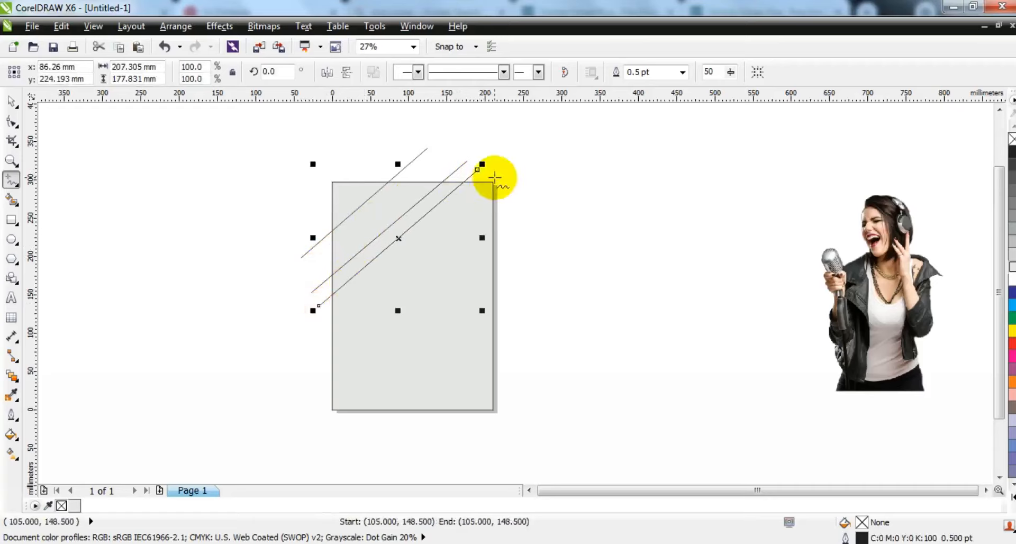
{"action": "left_click", "coordinate": [497, 177]}
{"action": "left_click", "coordinate": [319, 336]}
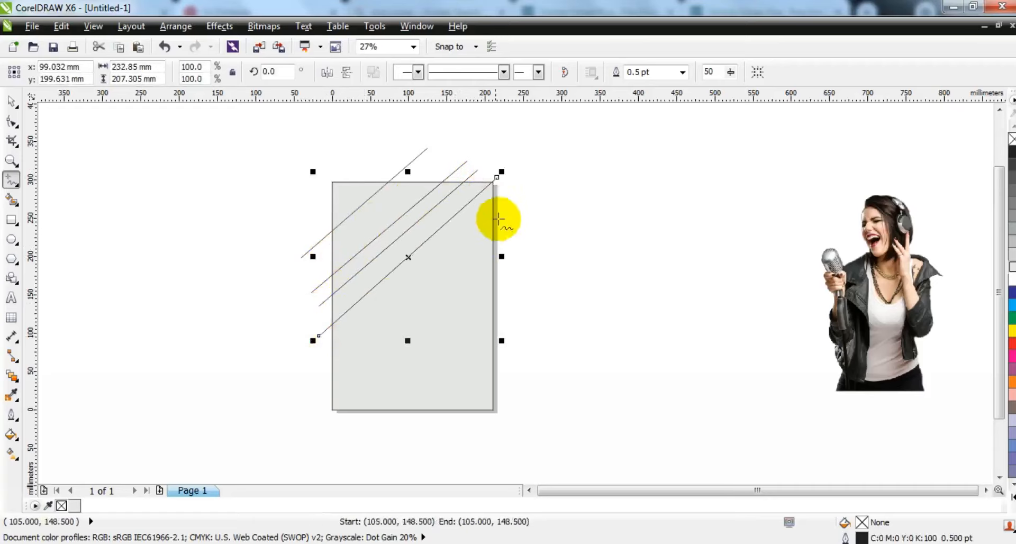
- Draw four more parallel diagonal lines across the lower part of the page, extending past its edges
{"action": "left_click", "coordinate": [503, 208]}
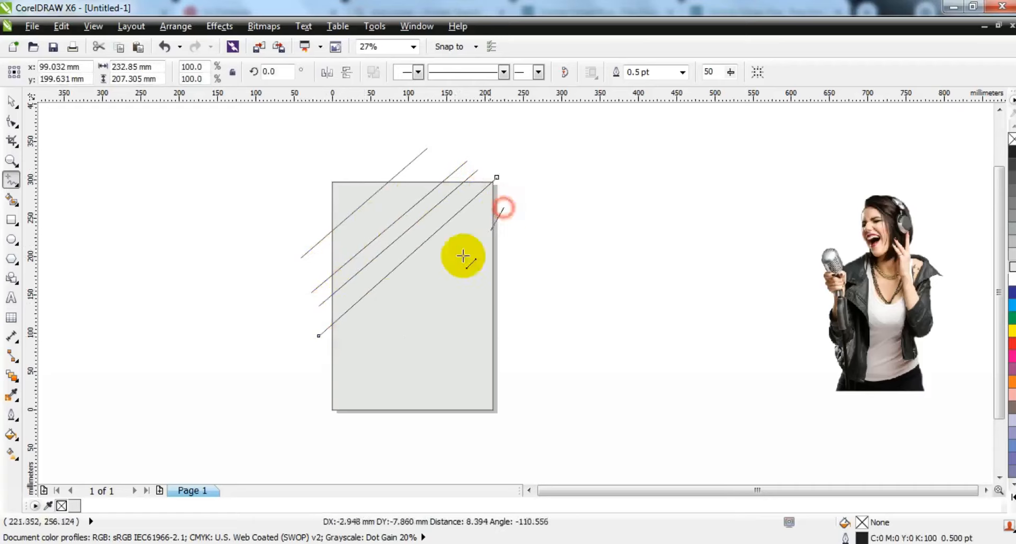
{"action": "left_click", "coordinate": [321, 368]}
{"action": "left_click", "coordinate": [504, 242]}
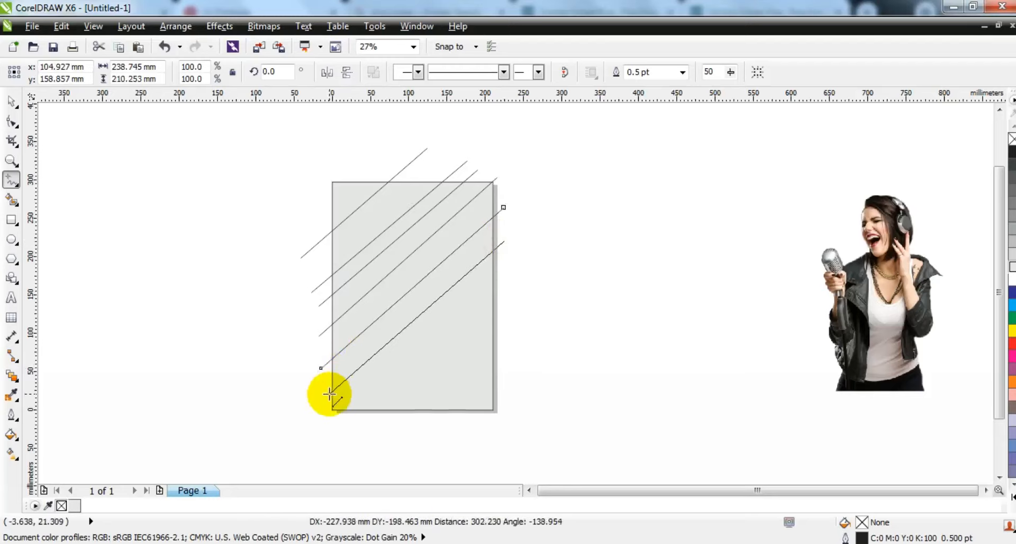
{"action": "left_click", "coordinate": [327, 394]}
{"action": "left_click", "coordinate": [505, 304]}
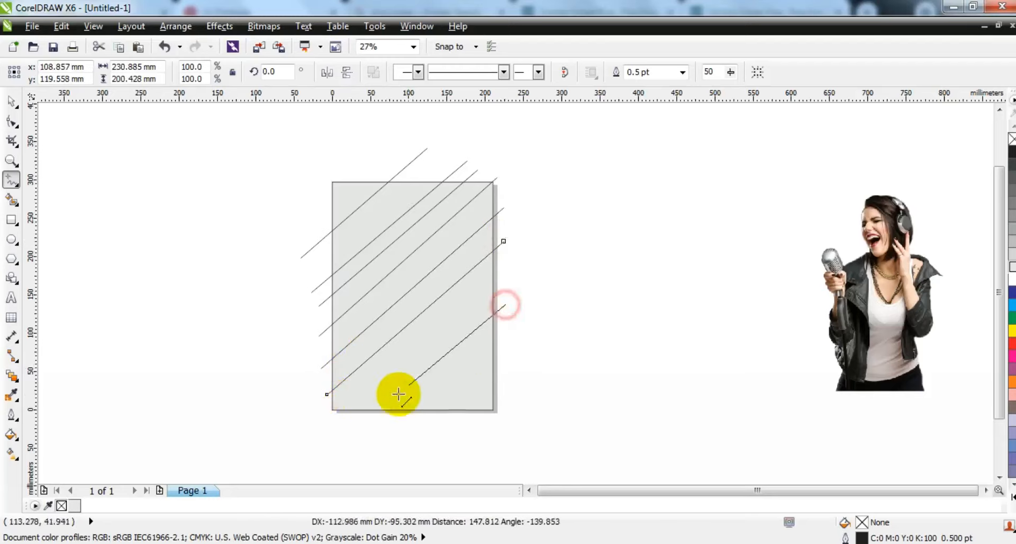
{"action": "left_click", "coordinate": [370, 414]}
{"action": "left_click", "coordinate": [503, 346]}
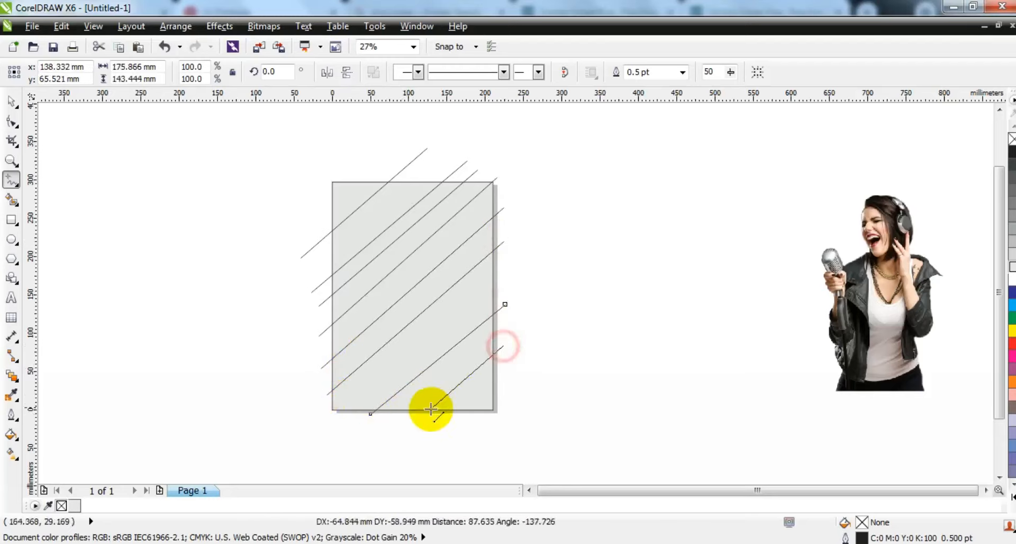
{"action": "left_click", "coordinate": [422, 417]}
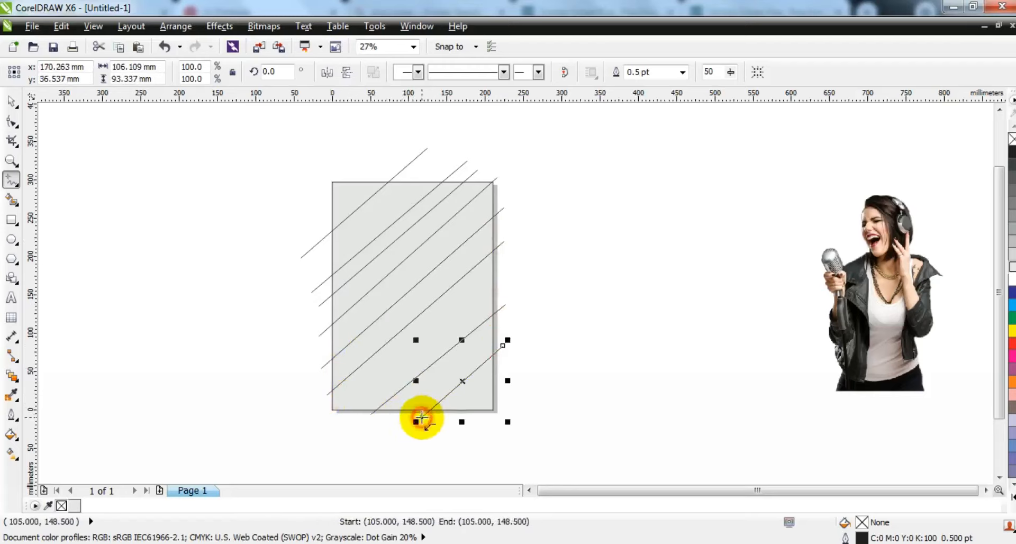
- Fill every region between the diagonal lines inside the page with 60% black using the Smart Fill tool
{"action": "left_click", "coordinate": [11, 160]}
{"action": "left_click_drag", "start_coordinate": [267, 154], "coordinate": [562, 429]}
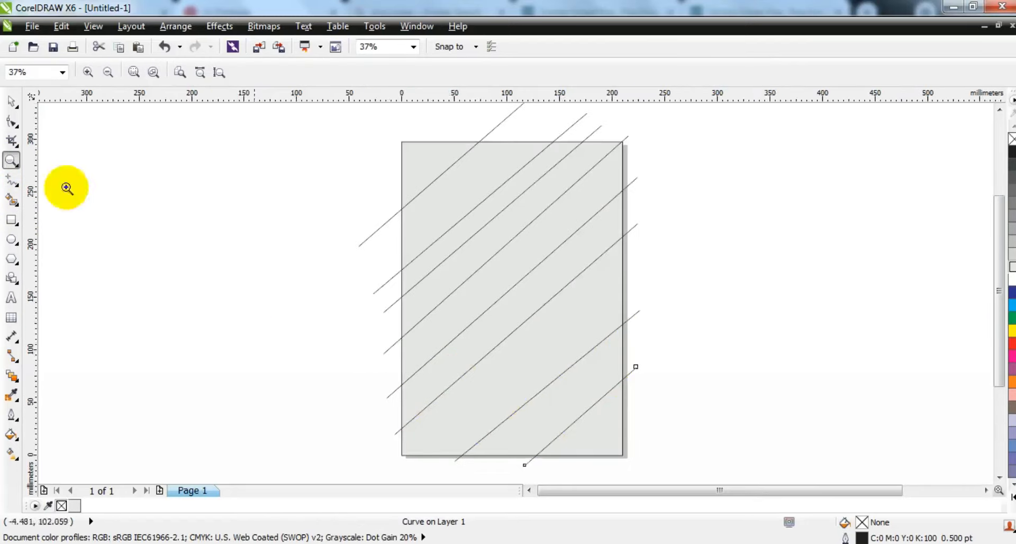
{"action": "left_click", "coordinate": [15, 106]}
{"action": "left_click", "coordinate": [223, 259]}
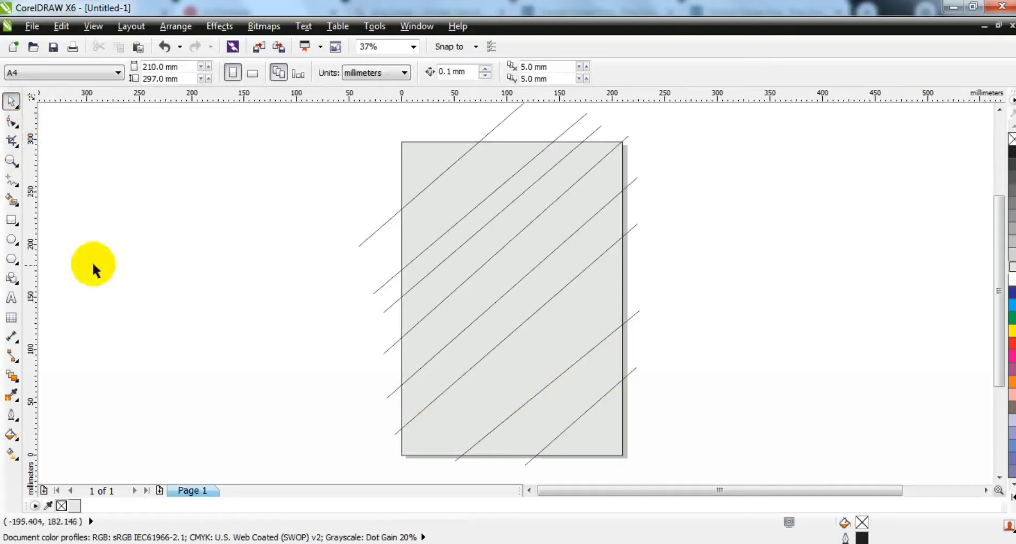
{"action": "left_click", "coordinate": [17, 203]}
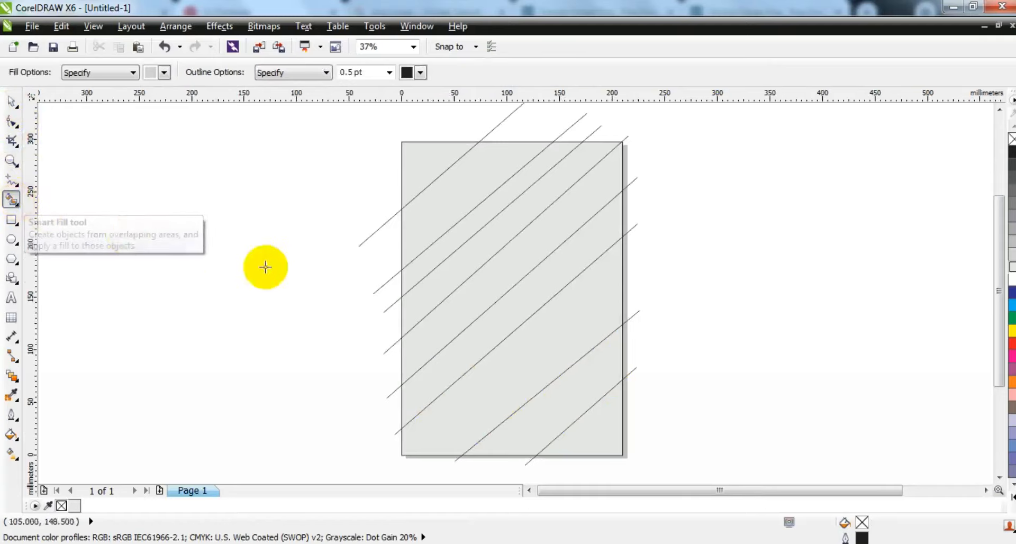
{"action": "left_click", "coordinate": [165, 72]}
{"action": "left_click", "coordinate": [196, 87]}
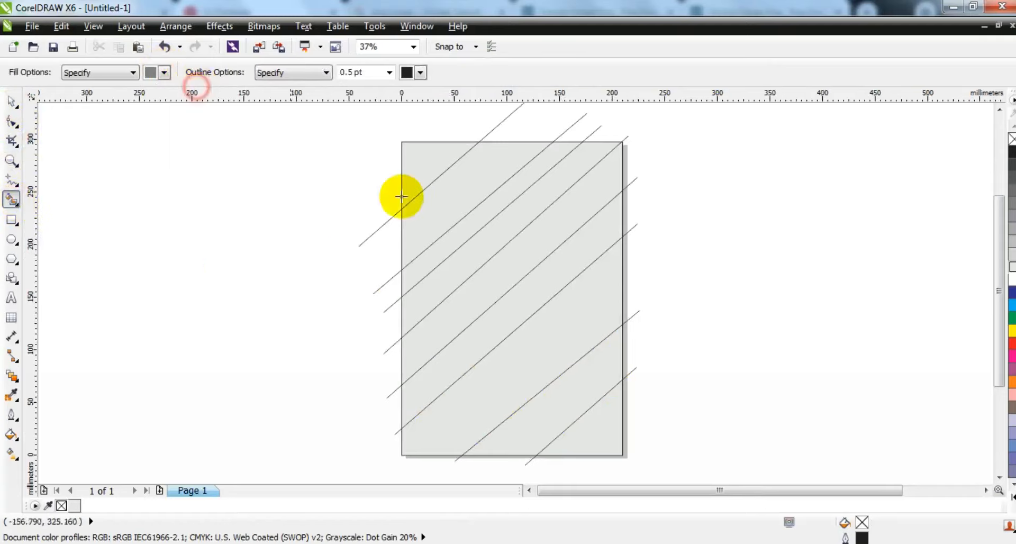
{"action": "left_click", "coordinate": [601, 427]}
{"action": "left_click", "coordinate": [580, 392]}
{"action": "left_click", "coordinate": [557, 332]}
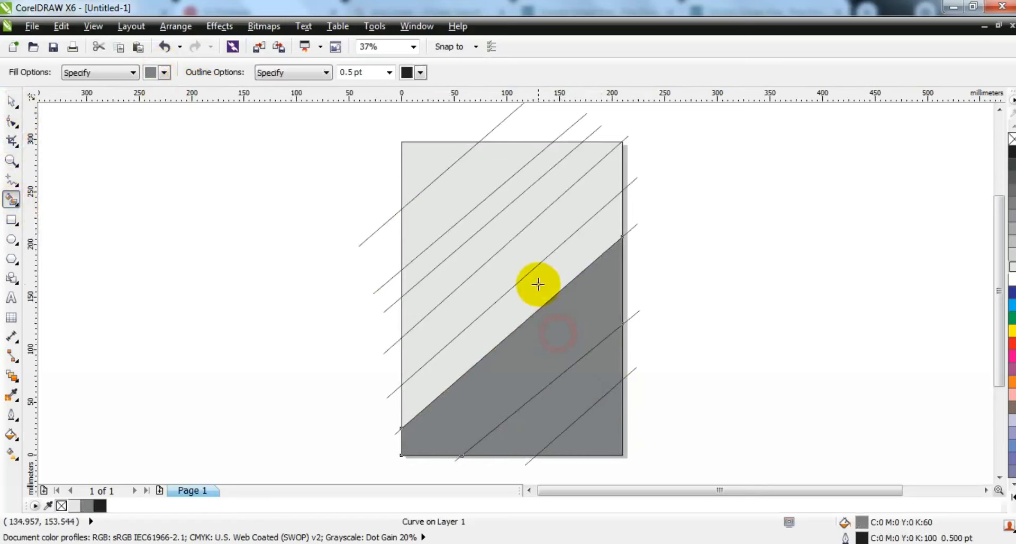
{"action": "left_click", "coordinate": [537, 284]}
{"action": "left_click", "coordinate": [528, 254]}
{"action": "left_click", "coordinate": [512, 222]}
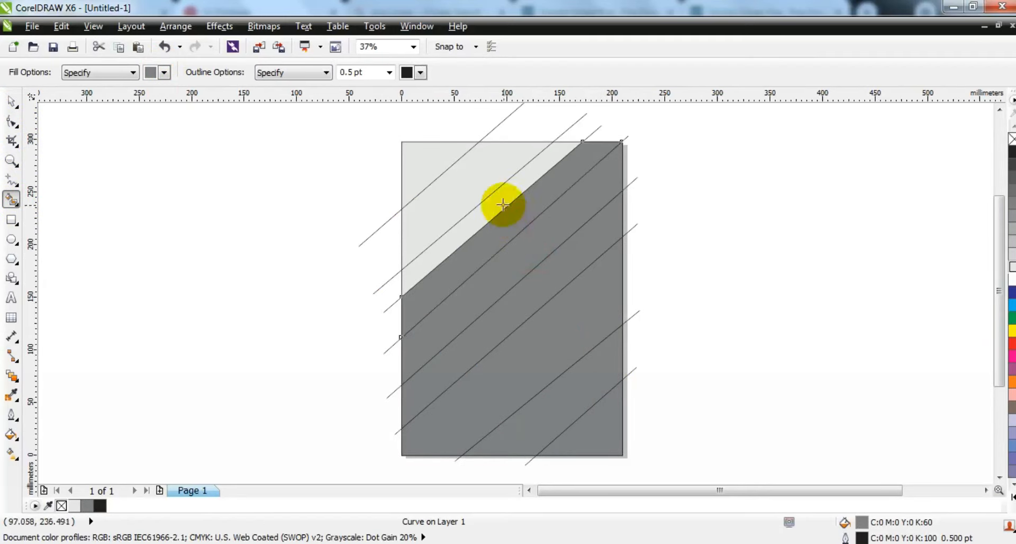
{"action": "left_click", "coordinate": [502, 204]}
{"action": "left_click", "coordinate": [482, 188]}
{"action": "left_click", "coordinate": [438, 159]}
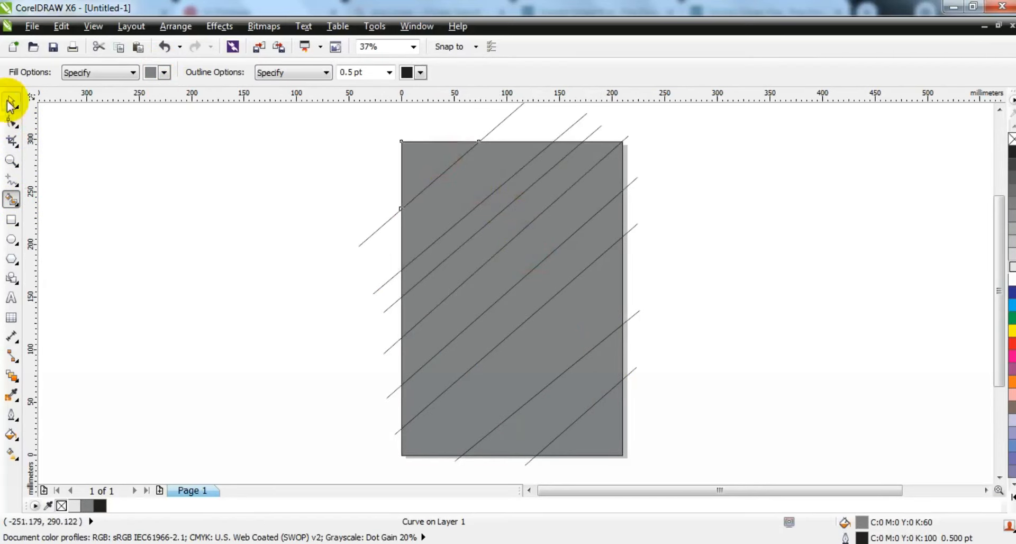
- Delete the original diagonal lines that extend beyond the page edges
{"action": "left_click", "coordinate": [11, 100]}
{"action": "key", "text": "Delete"}
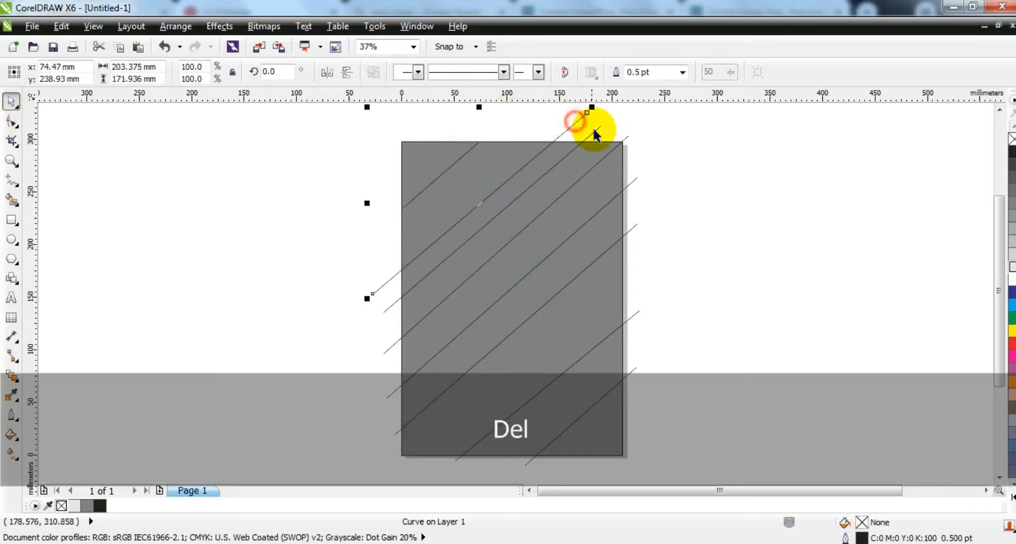
{"action": "left_click", "coordinate": [633, 180]}
{"action": "key", "text": "Delete"}
{"action": "left_click", "coordinate": [636, 224]}
{"action": "key", "text": "Delete"}
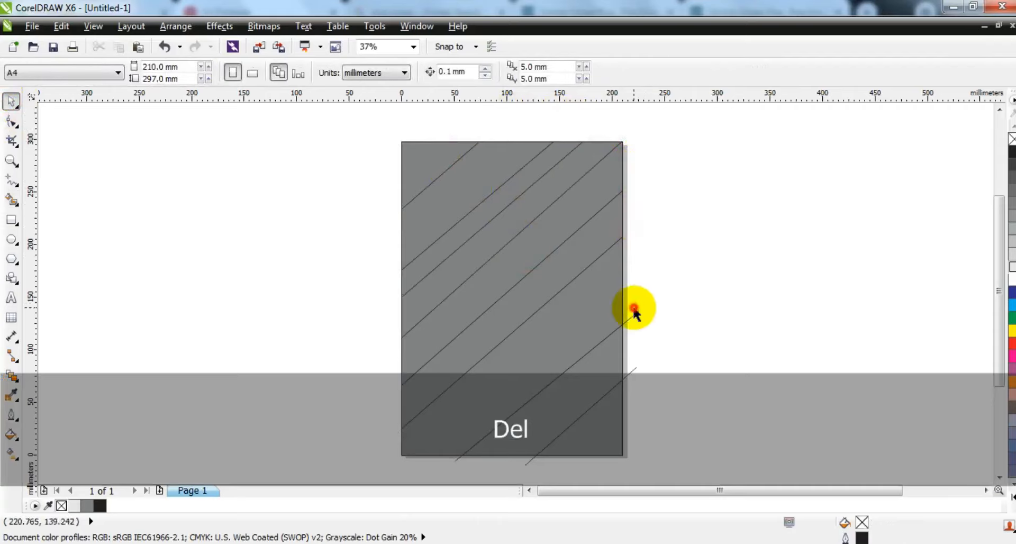
{"action": "left_click", "coordinate": [635, 309]}
{"action": "key", "text": "Delete"}
{"action": "left_click", "coordinate": [631, 370]}
{"action": "key", "text": "Delete"}
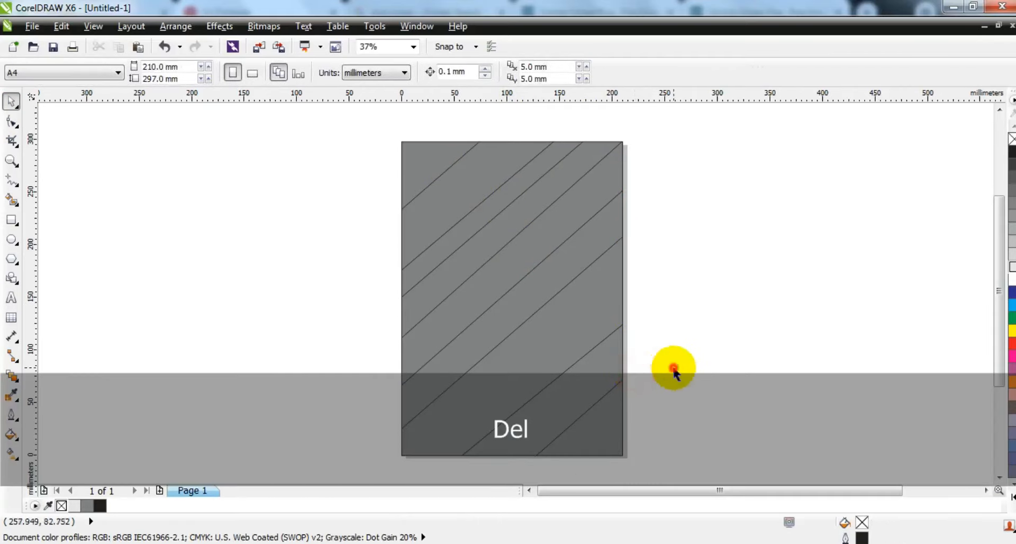
- Give one lower diagonal stripe a dark brown uniform fill of C41 M87 Y89 K65
{"action": "left_click", "coordinate": [617, 299]}
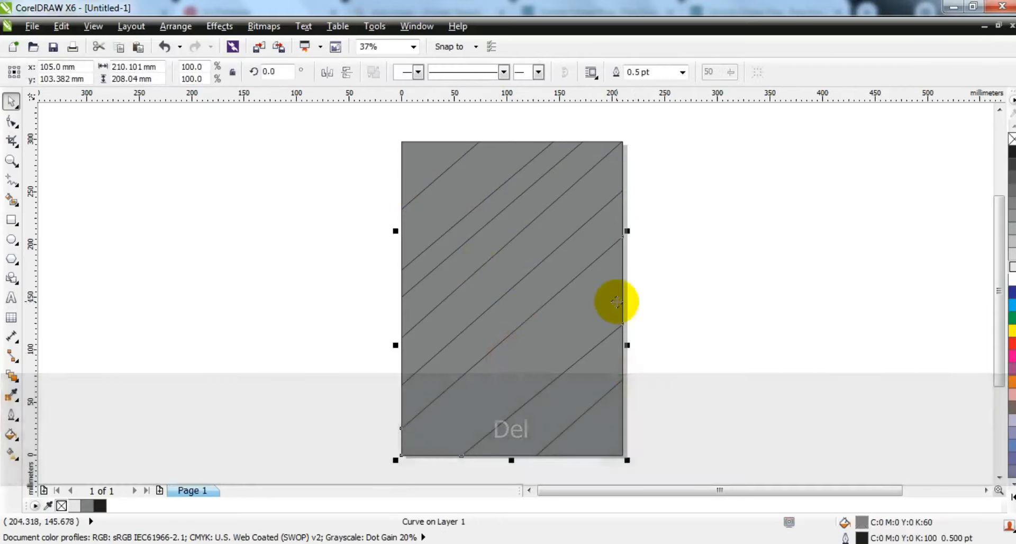
{"action": "left_click", "coordinate": [20, 438]}
{"action": "left_click", "coordinate": [69, 329]}
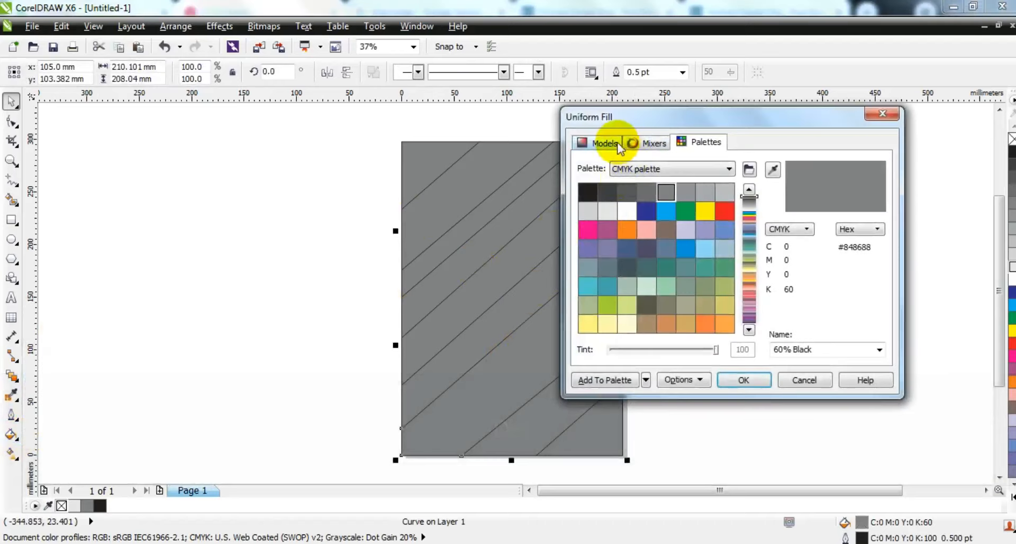
{"action": "left_click", "coordinate": [603, 140]}
{"action": "left_click", "coordinate": [751, 267]}
{"action": "left_click_drag", "start_coordinate": [752, 275], "coordinate": [750, 353]}
{"action": "left_click", "coordinate": [712, 286]}
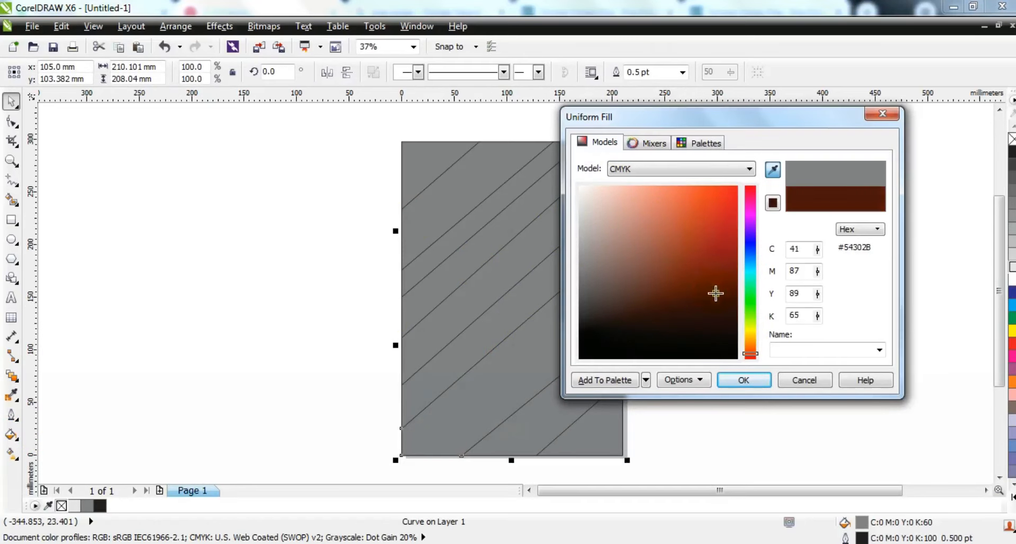
{"action": "left_click", "coordinate": [745, 381]}
- Try a golden uniform fill of C29 M53 Y100 K11 on the same stripe
{"action": "left_click", "coordinate": [12, 435]}
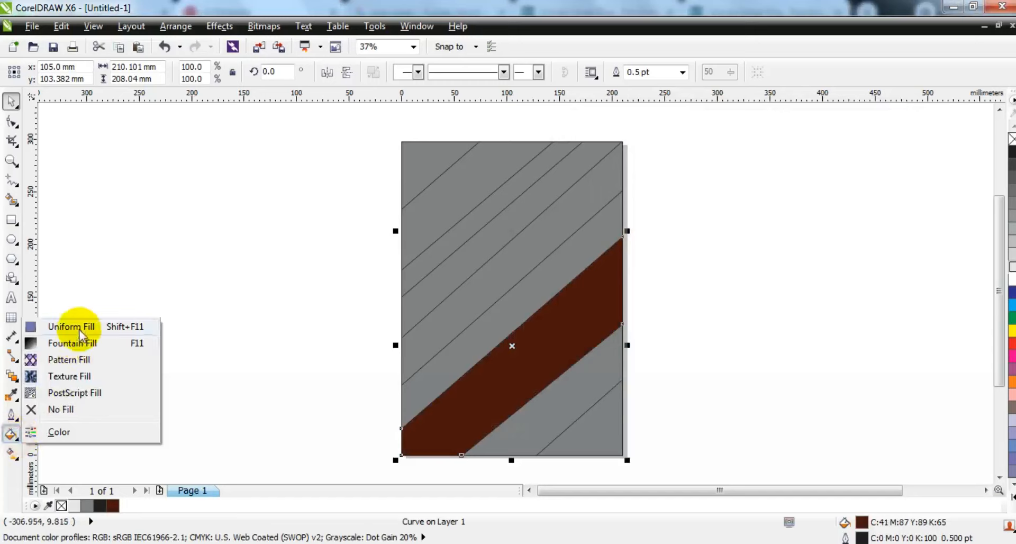
{"action": "left_click", "coordinate": [80, 328]}
{"action": "left_click", "coordinate": [595, 141]}
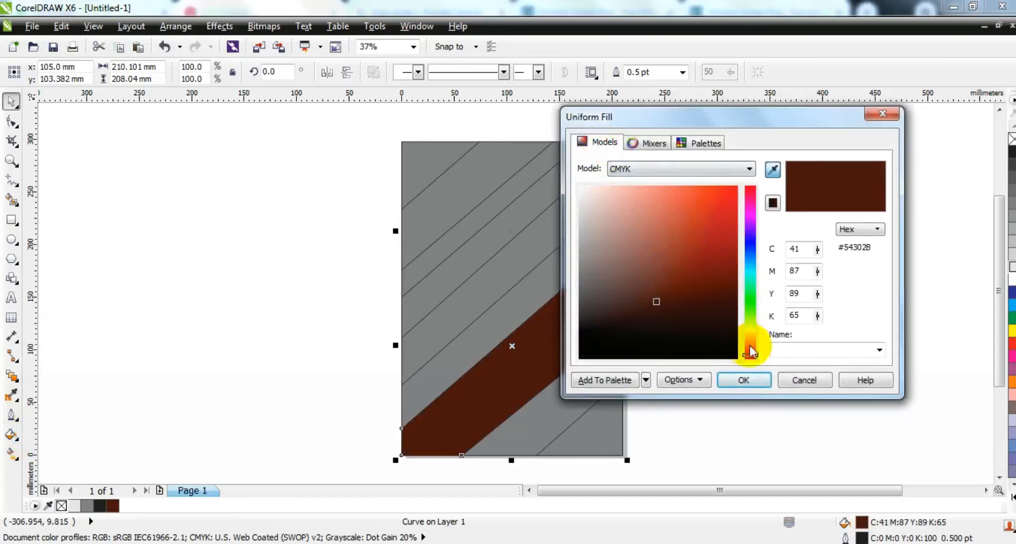
{"action": "left_click_drag", "start_coordinate": [751, 349], "coordinate": [753, 340]}
{"action": "left_click_drag", "start_coordinate": [722, 304], "coordinate": [724, 239]}
{"action": "left_click", "coordinate": [755, 381]}
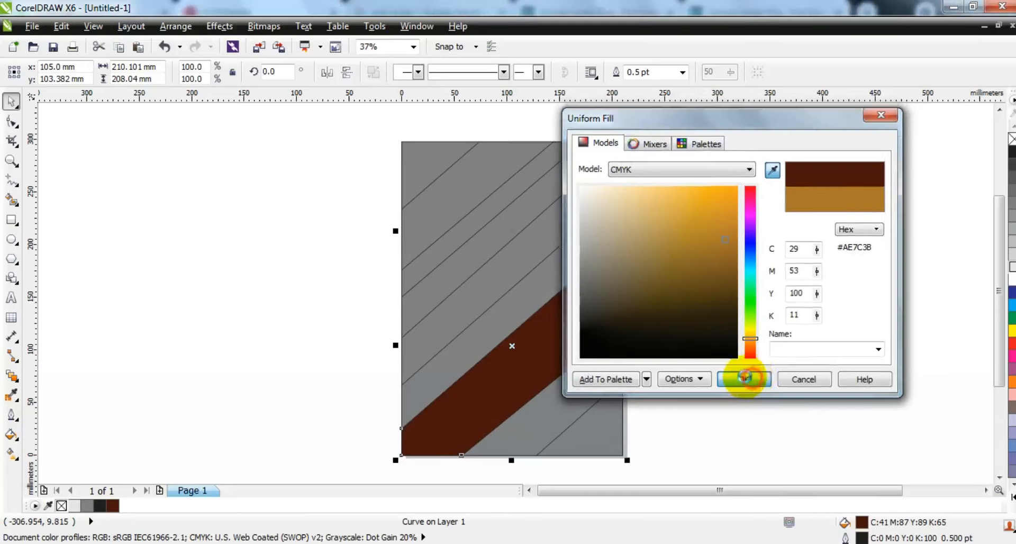
{"action": "left_click", "coordinate": [742, 373]}
{"action": "left_click", "coordinate": [516, 388]}
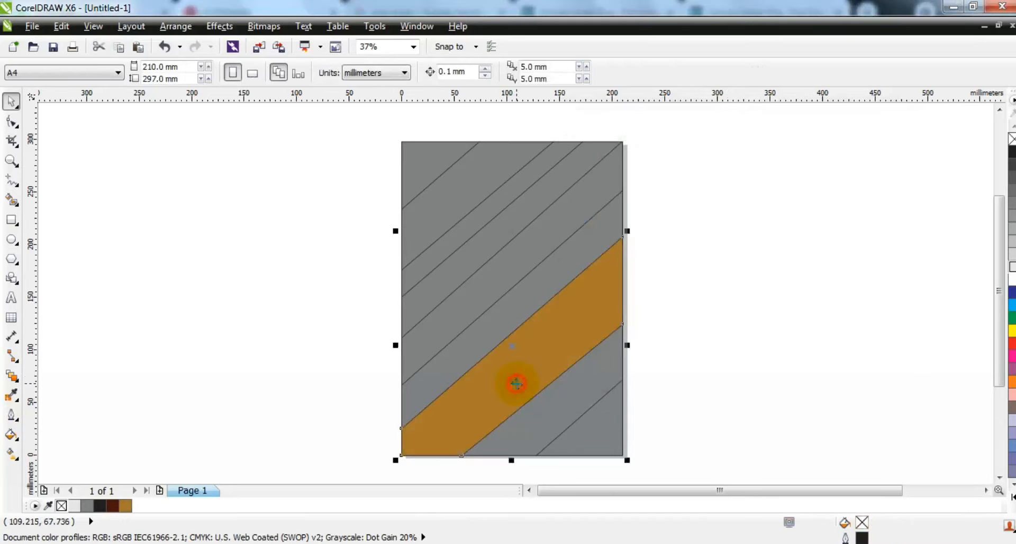
- Give the lower stripe a linear fountain fill running from dark brown to golden with the Interactive Fill tool
{"action": "left_click", "coordinate": [112, 505]}
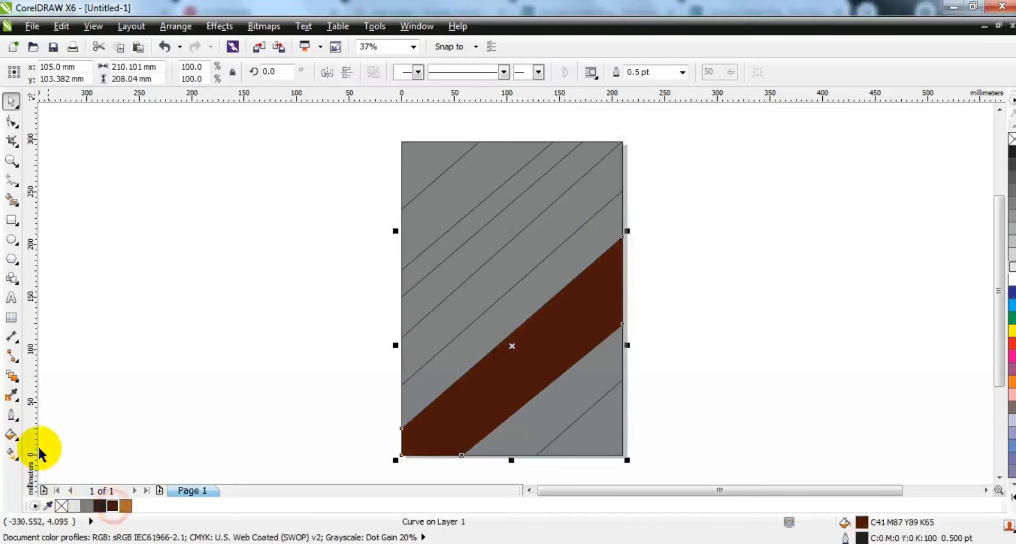
{"action": "left_click", "coordinate": [11, 454]}
{"action": "left_click", "coordinate": [433, 446]}
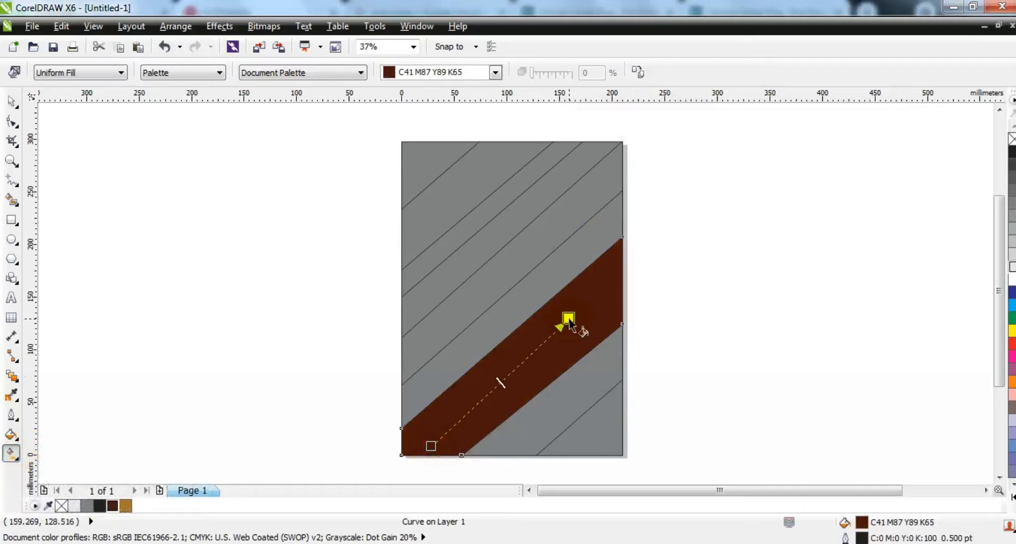
{"action": "left_click_drag", "start_coordinate": [570, 323], "coordinate": [567, 322]}
{"action": "left_click_drag", "start_coordinate": [125, 505], "coordinate": [568, 318]}
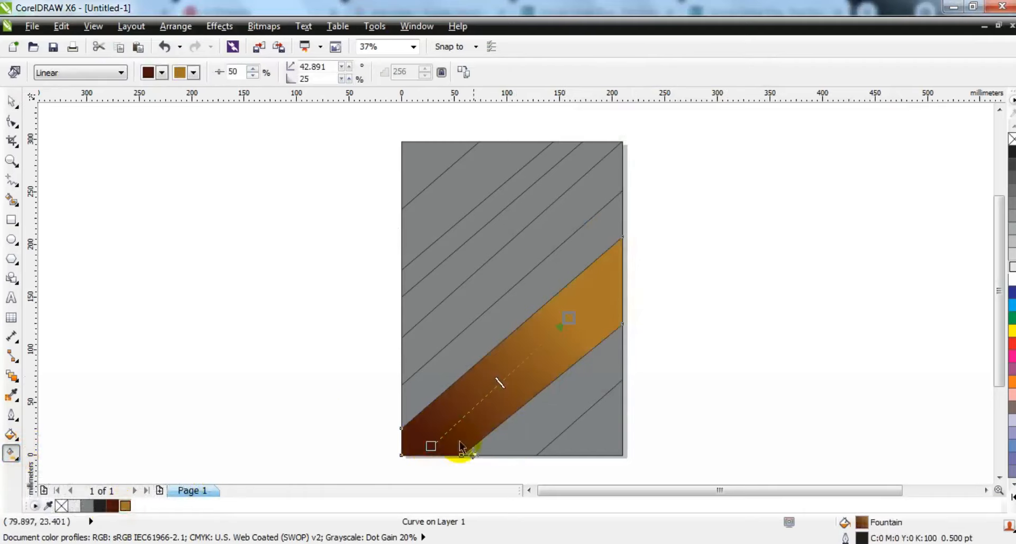
{"action": "left_click", "coordinate": [11, 102]}
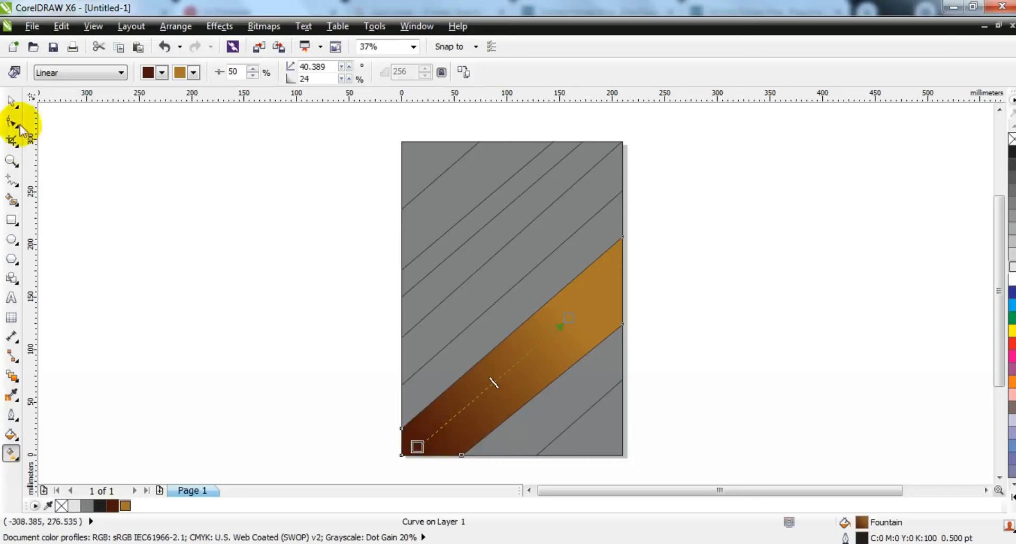
{"action": "key", "text": "Escape"}
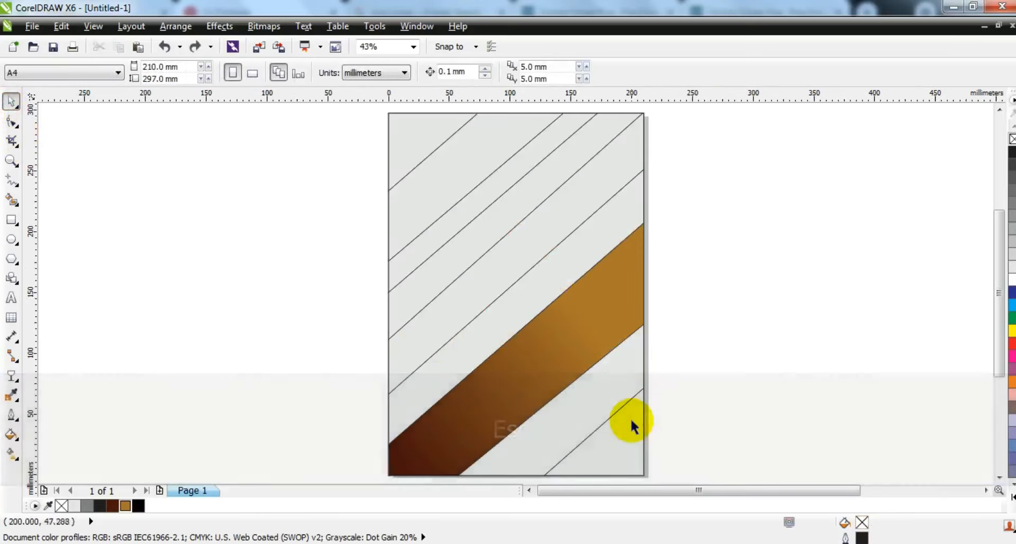
- Select all the gray stripes and copy the brown stripe's fill properties onto them
{"action": "left_click", "coordinate": [630, 419]}
{"action": "left_click", "coordinate": [630, 376], "text": "shift"}
{"action": "left_click", "coordinate": [589, 215], "text": "shift"}
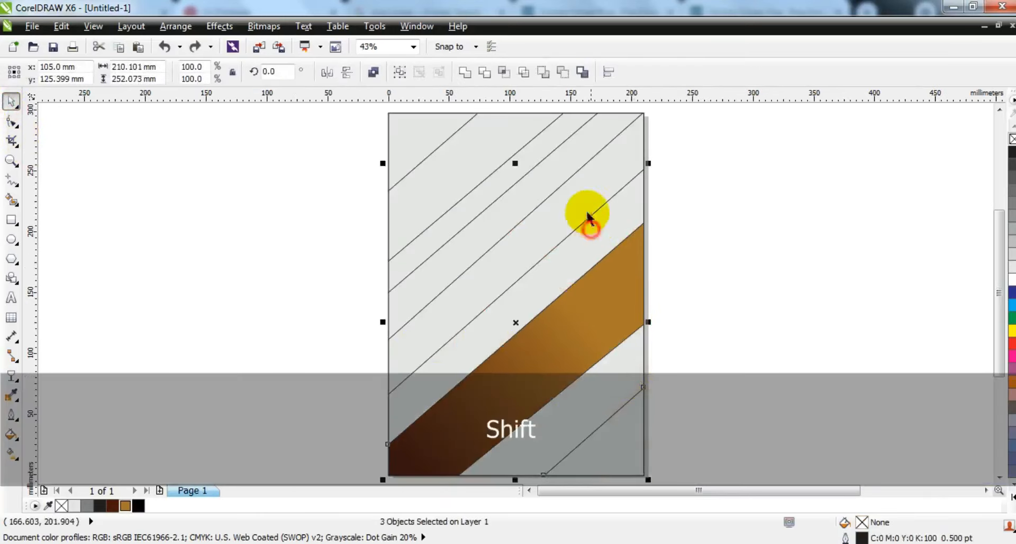
{"action": "left_click", "coordinate": [578, 198], "text": "shift"}
{"action": "left_click", "coordinate": [557, 174], "text": "shift"}
{"action": "left_click", "coordinate": [484, 155], "text": "shift"}
{"action": "left_click", "coordinate": [418, 129], "text": "shift"}
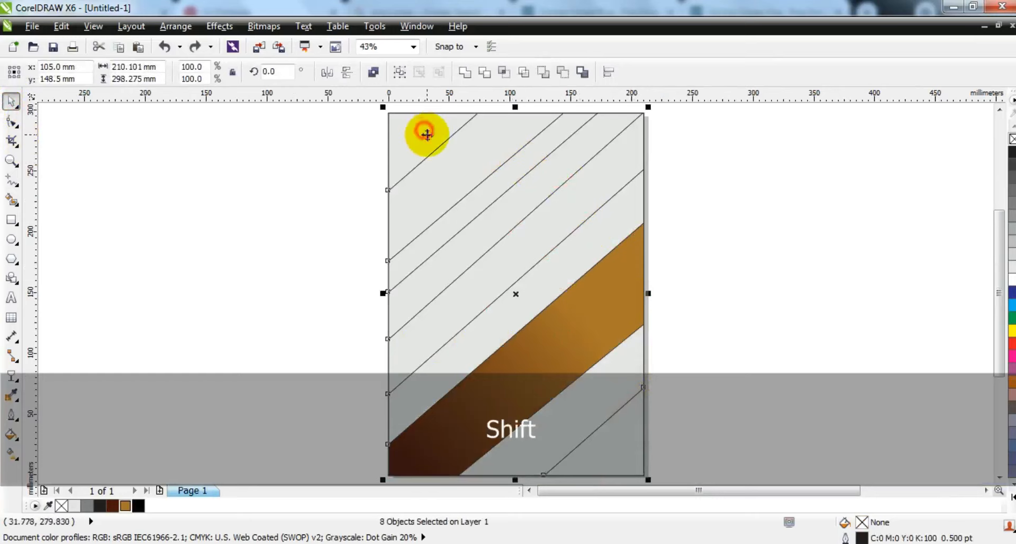
{"action": "left_click", "coordinate": [61, 27]}
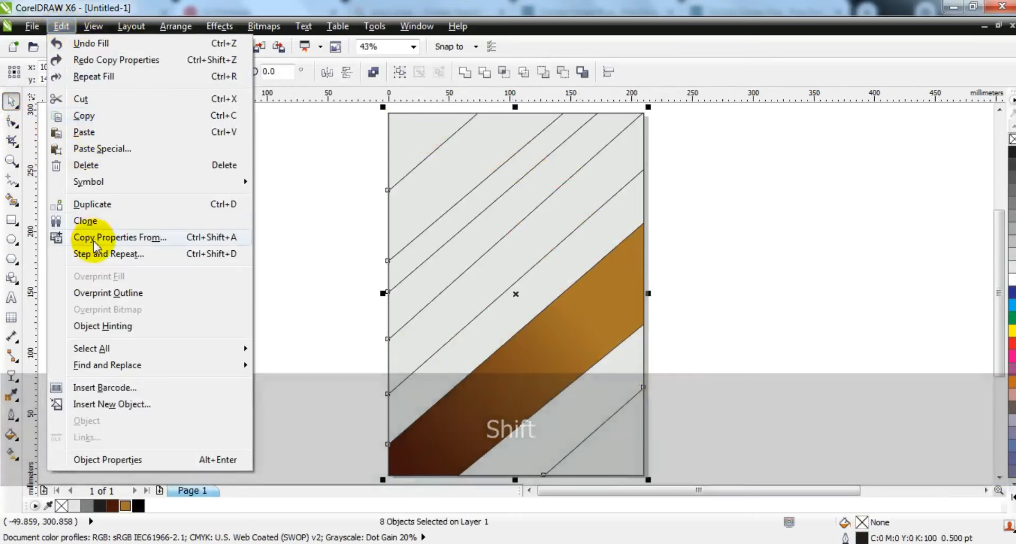
{"action": "left_click", "coordinate": [93, 237]}
{"action": "left_click", "coordinate": [514, 305]}
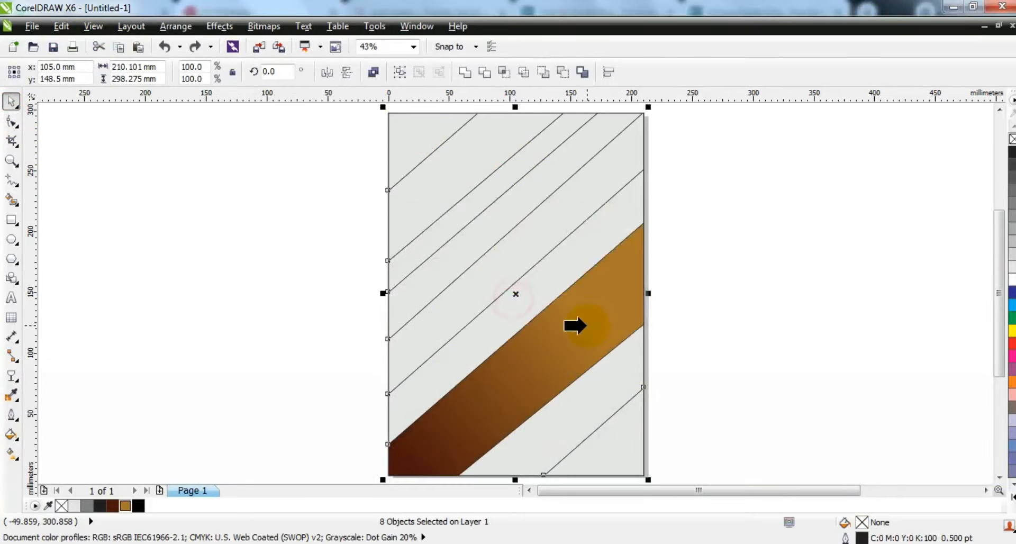
{"action": "left_click", "coordinate": [575, 326]}
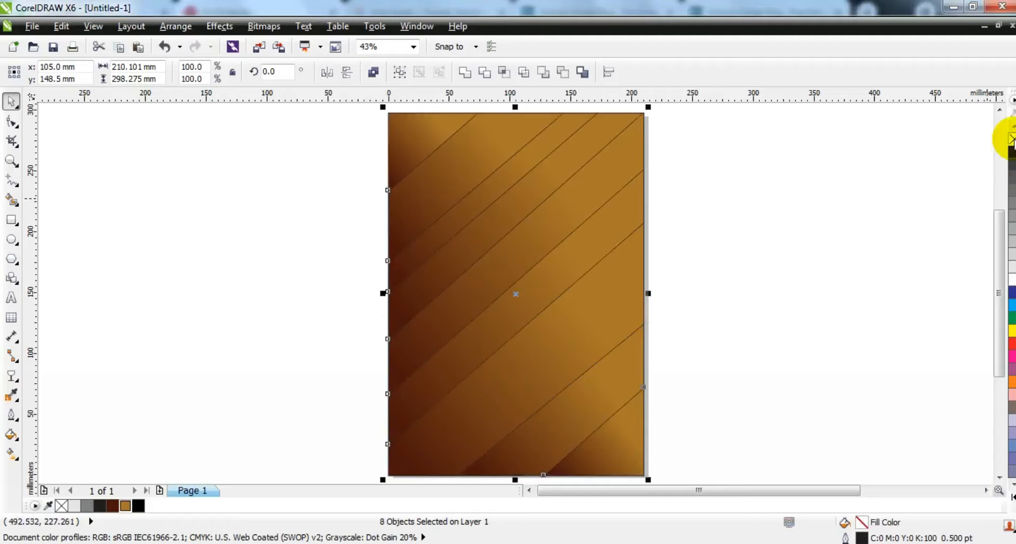
- Remove the outlines from the selected stripes
{"action": "right_click", "coordinate": [1011, 139]}
{"action": "left_click", "coordinate": [830, 220]}
- Reposition the gradient handles on the upper stripes so their dark ends point in varied directions
{"action": "left_click", "coordinate": [455, 192]}
{"action": "key", "text": "g"}
{"action": "left_click_drag", "start_coordinate": [497, 134], "coordinate": [383, 246]}
{"action": "left_click_drag", "start_coordinate": [502, 134], "coordinate": [564, 87]}
{"action": "left_click", "coordinate": [528, 158]}
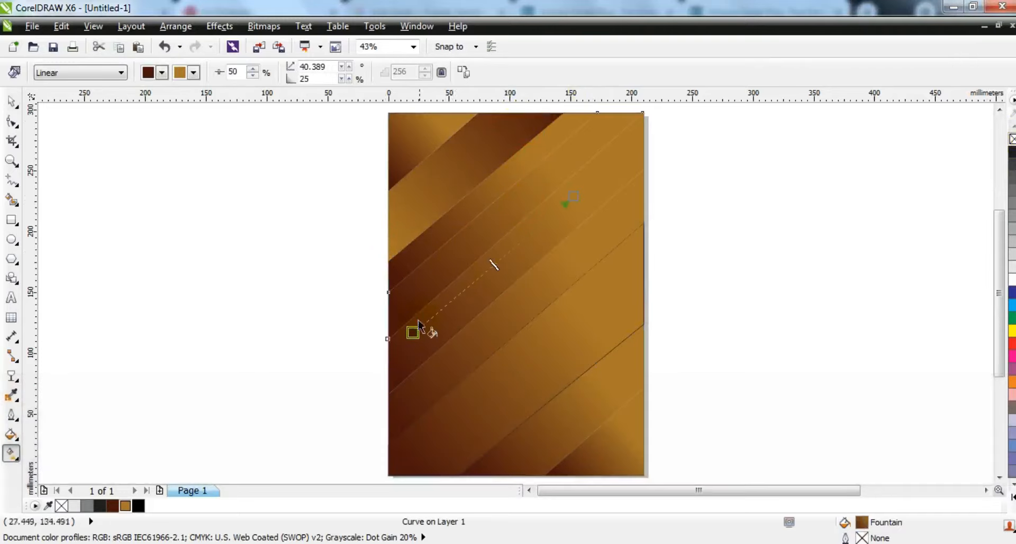
{"action": "left_click_drag", "start_coordinate": [649, 132], "coordinate": [652, 124]}
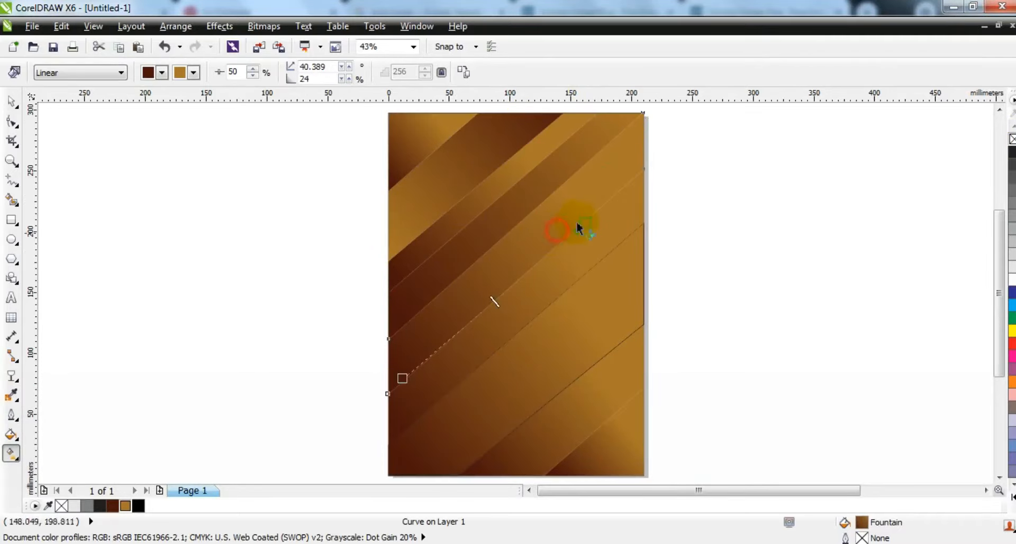
- Drag the gradient handles of the middle stripes to reverse and vary their shading
{"action": "left_click_drag", "start_coordinate": [402, 376], "coordinate": [352, 407]}
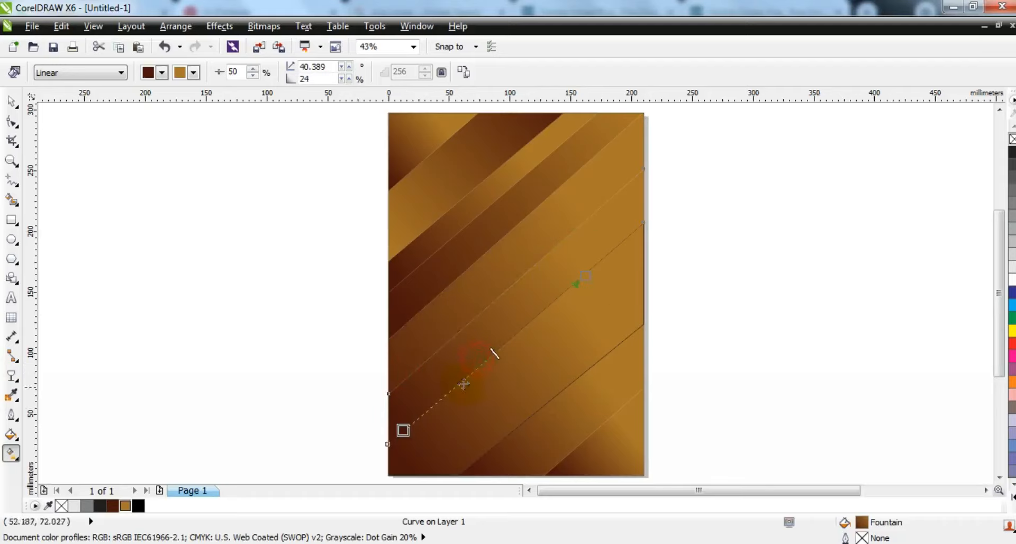
{"action": "left_click_drag", "start_coordinate": [403, 430], "coordinate": [345, 462]}
{"action": "left_click_drag", "start_coordinate": [654, 196], "coordinate": [576, 296]}
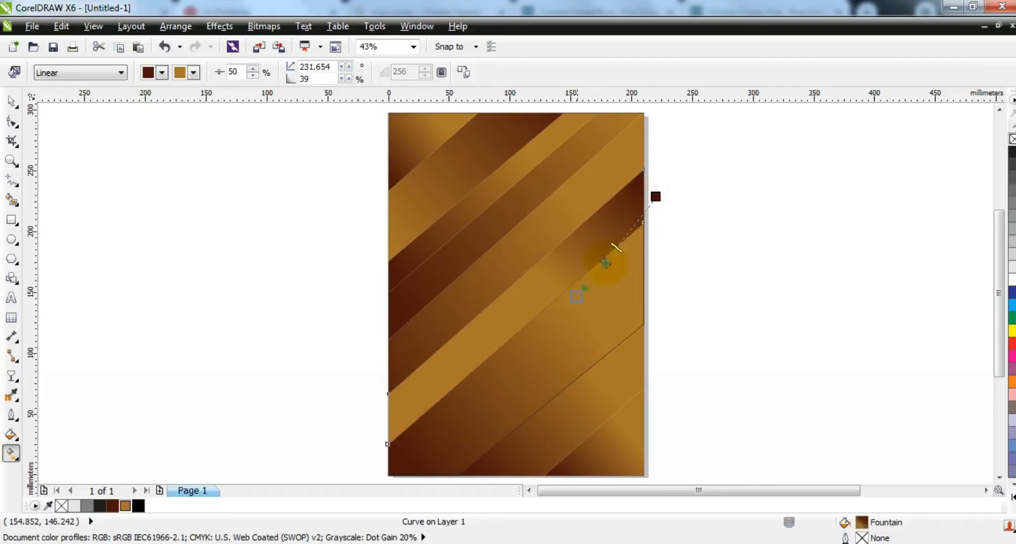
{"action": "left_click_drag", "start_coordinate": [660, 197], "coordinate": [709, 149]}
- Adjust the gradient handles on the lower right stripes to vary their shading
{"action": "left_click", "coordinate": [575, 333]}
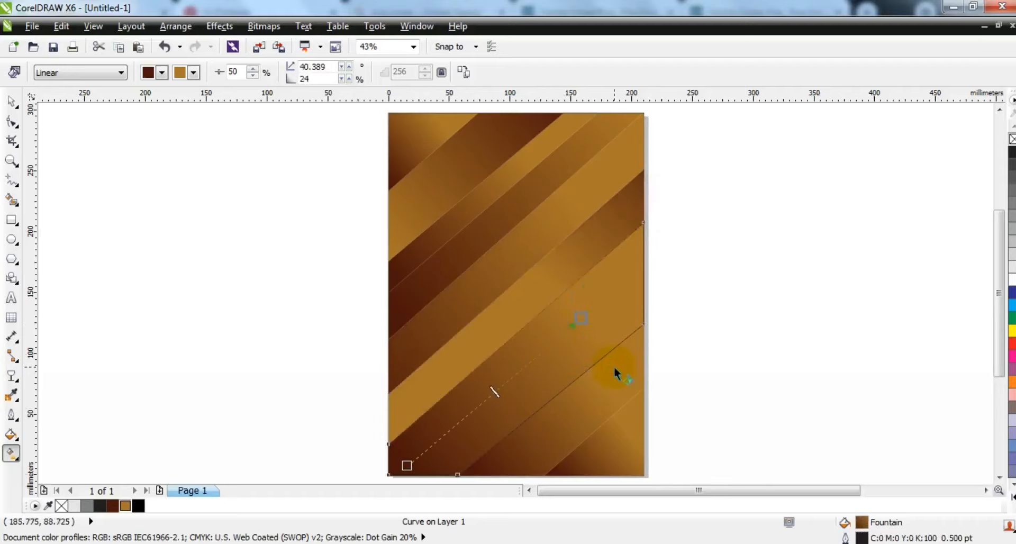
{"action": "left_click_drag", "start_coordinate": [646, 346], "coordinate": [562, 414]}
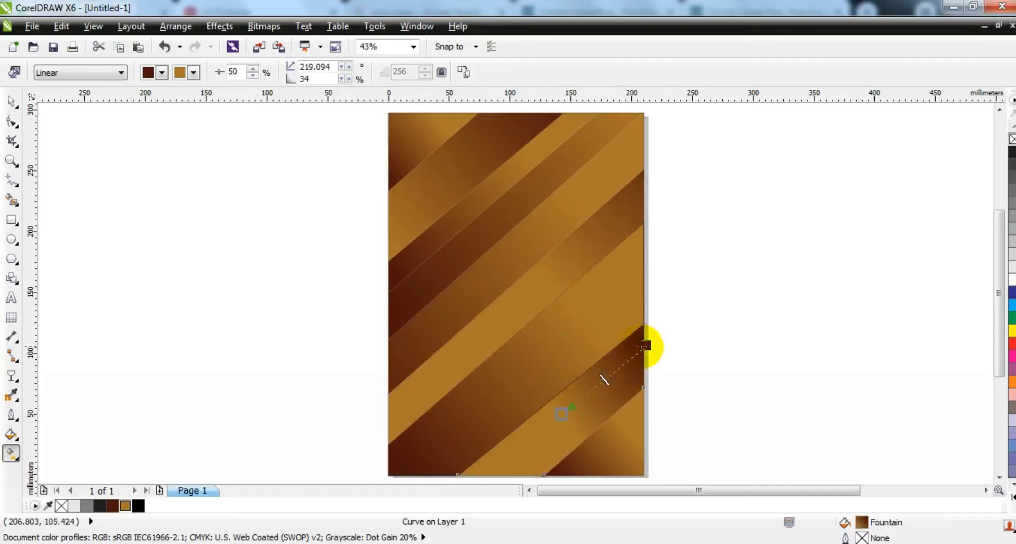
{"action": "left_click_drag", "start_coordinate": [645, 344], "coordinate": [709, 269]}
{"action": "left_click_drag", "start_coordinate": [512, 453], "coordinate": [650, 345]}
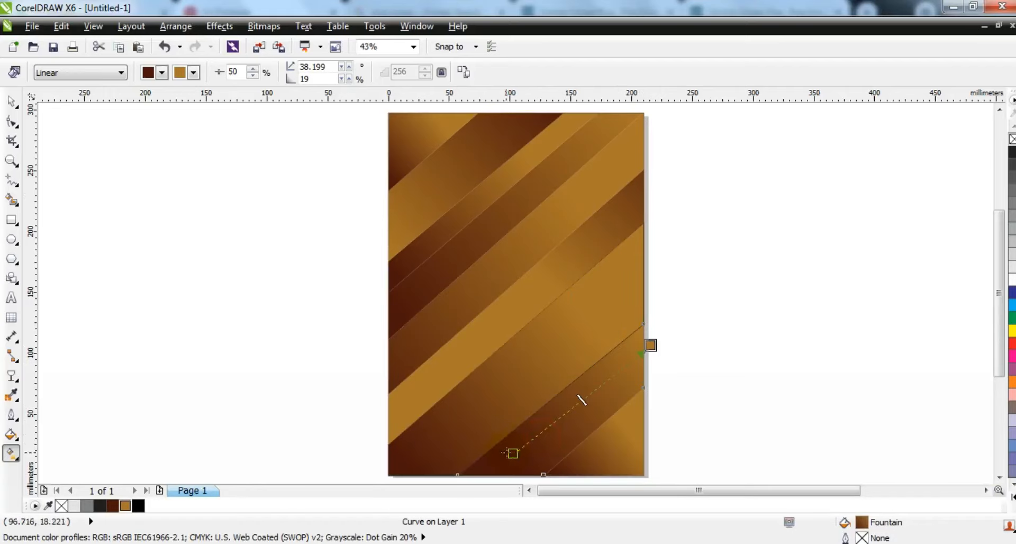
{"action": "left_click_drag", "start_coordinate": [617, 419], "coordinate": [663, 385]}
{"action": "left_click", "coordinate": [12, 101]}
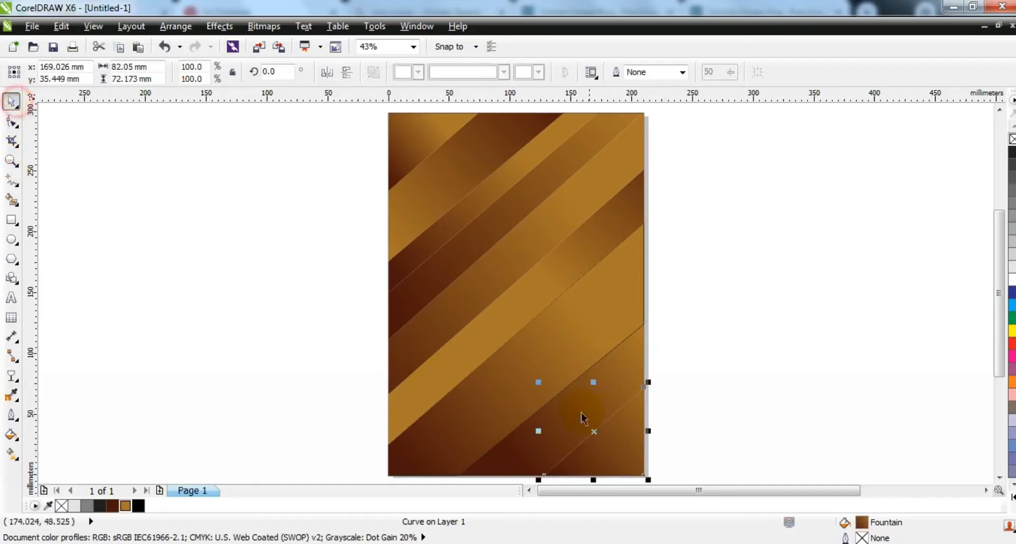
- Select all stripes, send them to the back, and place them inside the page background rectangle as a PowerClip
{"action": "left_click", "coordinate": [575, 337], "text": "shift"}
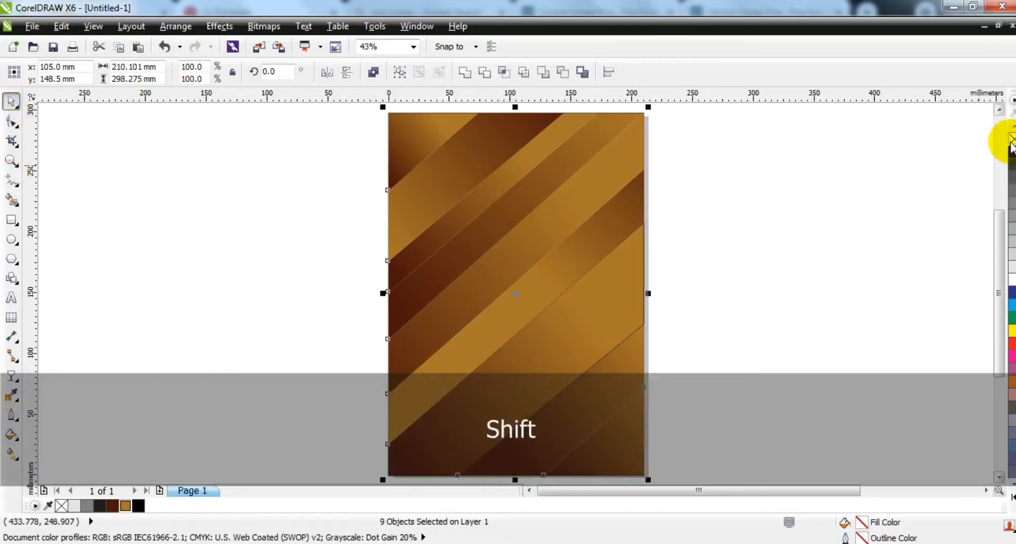
{"action": "key", "text": "shift+Page_Down"}
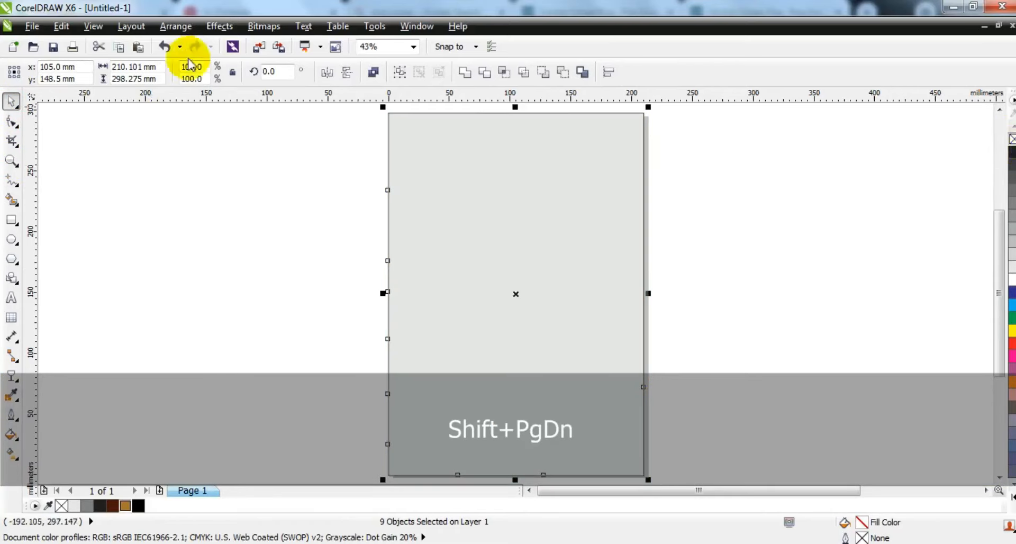
{"action": "left_click", "coordinate": [219, 26]}
{"action": "mouse_move", "coordinate": [267, 237]}
{"action": "left_click", "coordinate": [363, 238]}
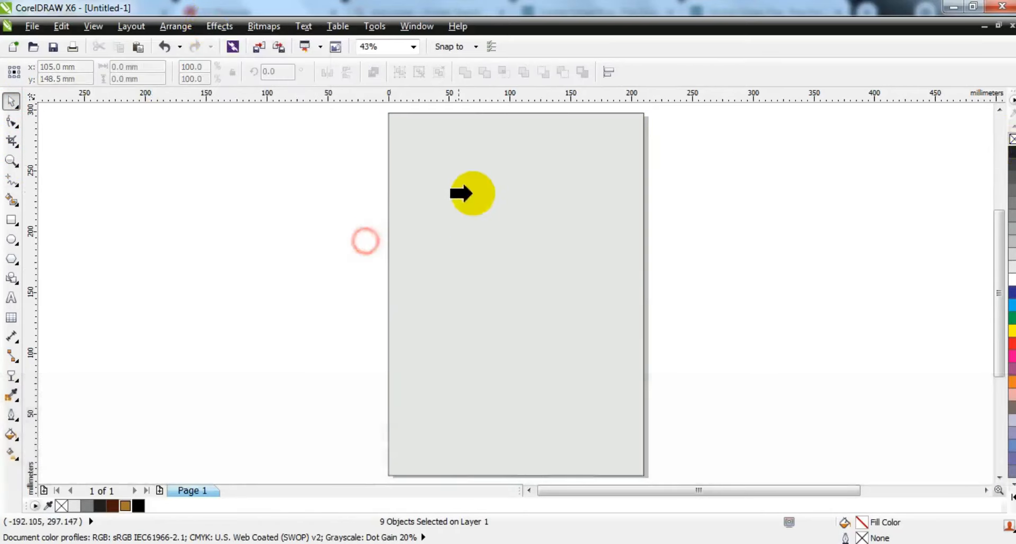
{"action": "left_click", "coordinate": [472, 192]}
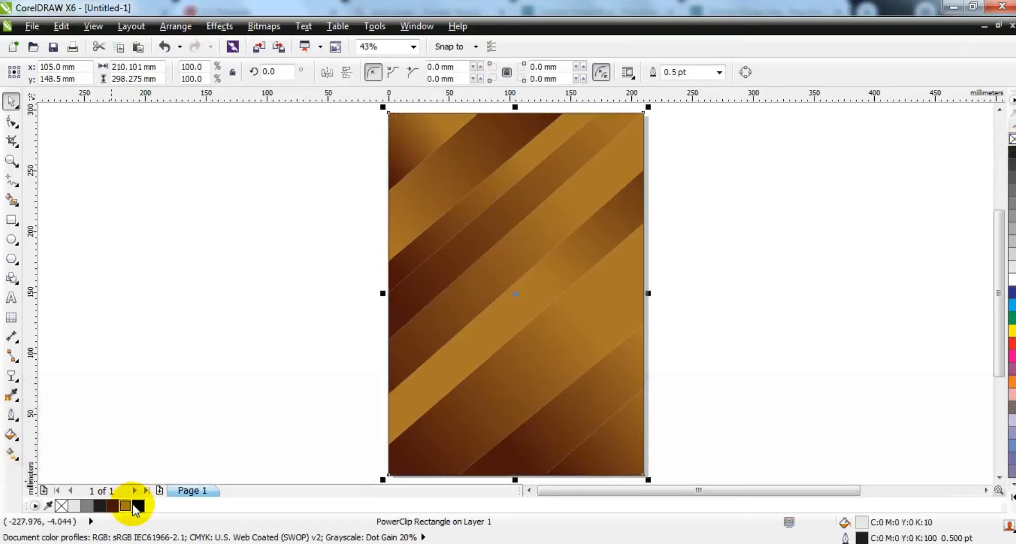
{"action": "left_click", "coordinate": [809, 277]}
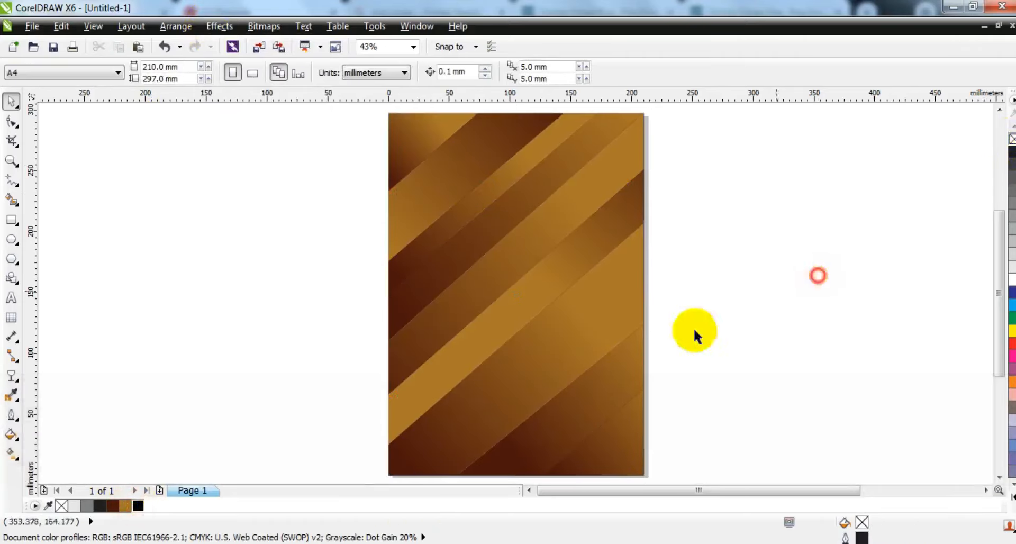
- Move the singer photo onto the page and bring it to the front
{"action": "key", "text": "F3"}
{"action": "left_click_drag", "start_coordinate": [893, 316], "coordinate": [538, 331]}
{"action": "key", "text": "shift+Page_Up"}
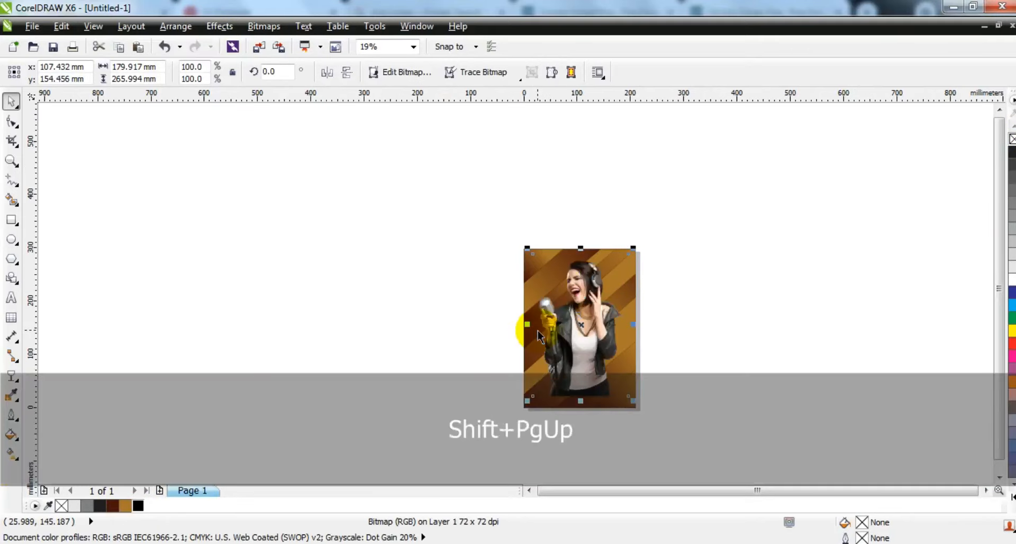
{"action": "left_click_drag", "start_coordinate": [682, 436], "coordinate": [682, 437]}
{"action": "key", "text": "shift+F2"}
{"action": "key", "text": "Escape"}
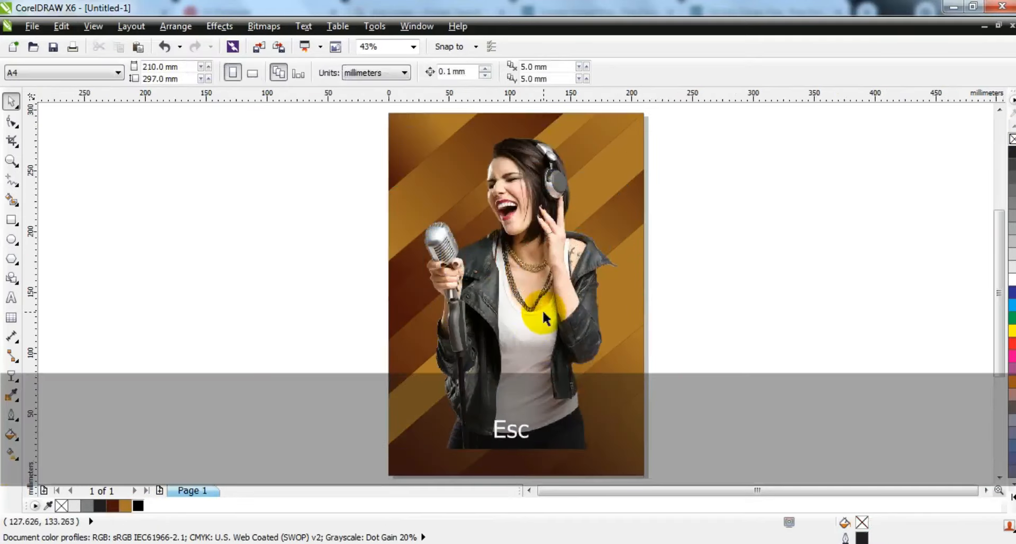
- Scale the singer photo down to about 85% and center it on the page
{"action": "left_click_drag", "start_coordinate": [543, 310], "coordinate": [545, 297]}
{"action": "left_click_drag", "start_coordinate": [634, 108], "coordinate": [619, 133]}
{"action": "left_click_drag", "start_coordinate": [545, 250], "coordinate": [542, 249]}
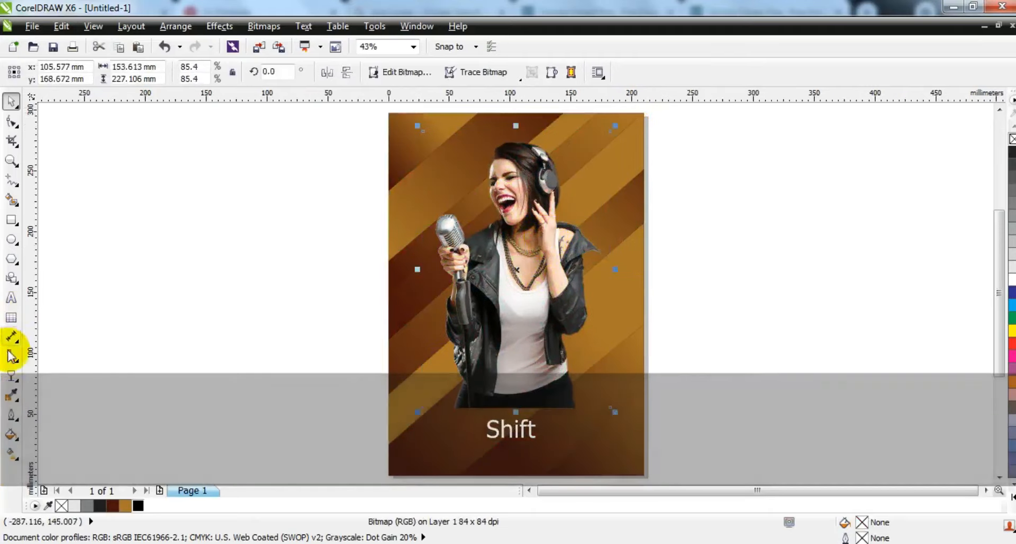
- Apply a linear transparency to the singer photo fading its lower part into the background
{"action": "left_click", "coordinate": [19, 375]}
{"action": "left_click", "coordinate": [512, 282]}
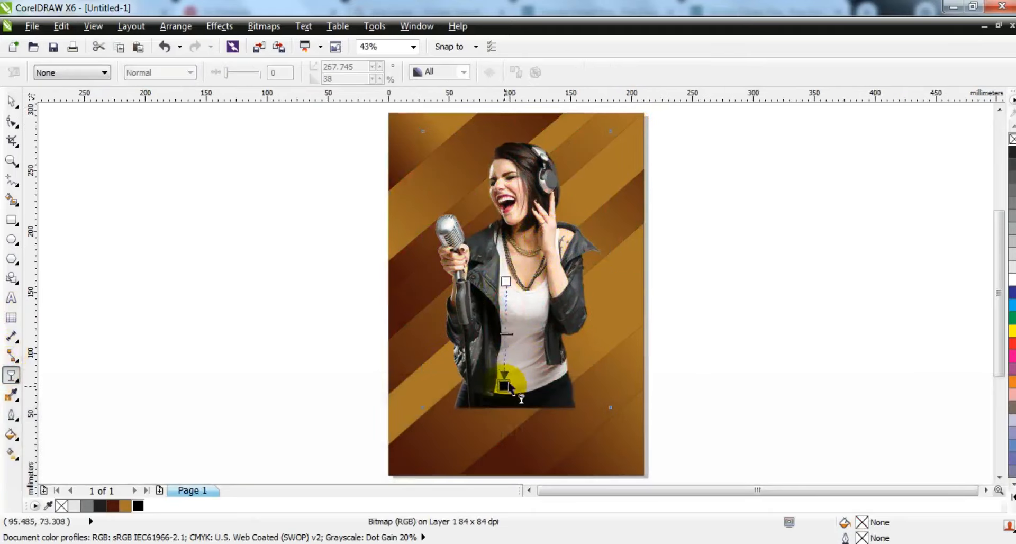
{"action": "left_click_drag", "start_coordinate": [510, 388], "coordinate": [509, 386]}
{"action": "left_click", "coordinate": [507, 283]}
{"action": "left_click", "coordinate": [208, 175]}
{"action": "left_click", "coordinate": [11, 100]}
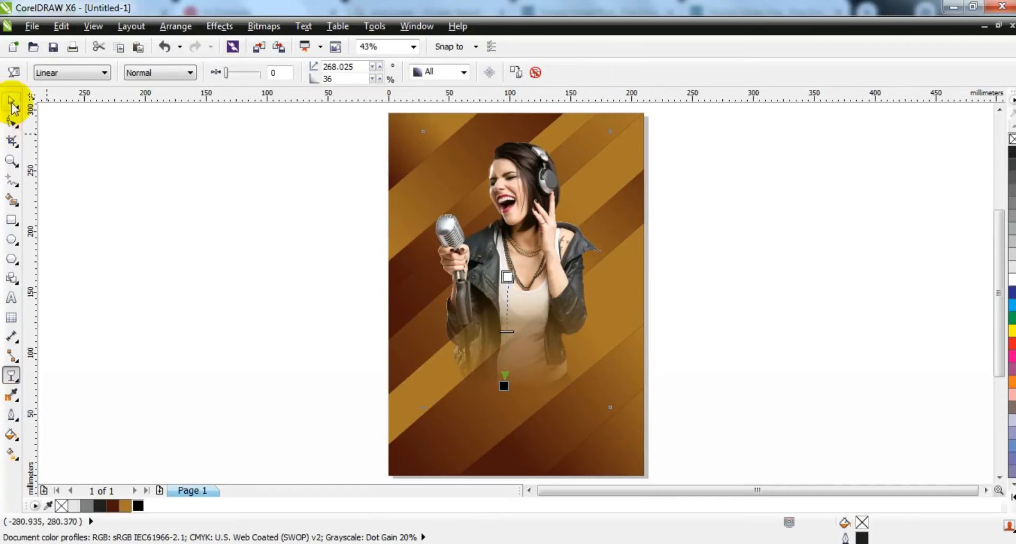
{"action": "left_click", "coordinate": [142, 272]}
- Draw a rectangle about 131 x 172 mm framing the singer
{"action": "left_click", "coordinate": [11, 159]}
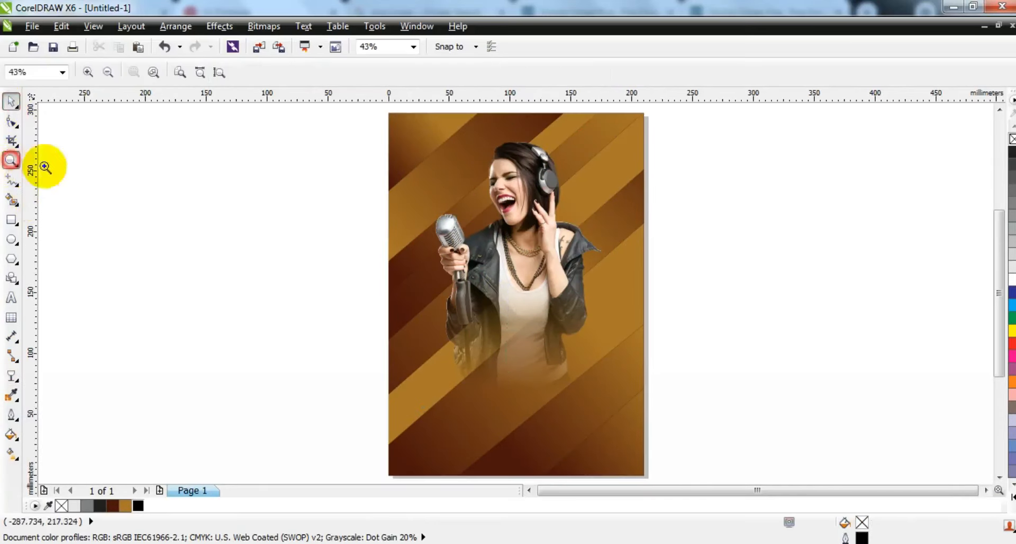
{"action": "left_click_drag", "start_coordinate": [328, 116], "coordinate": [762, 406]}
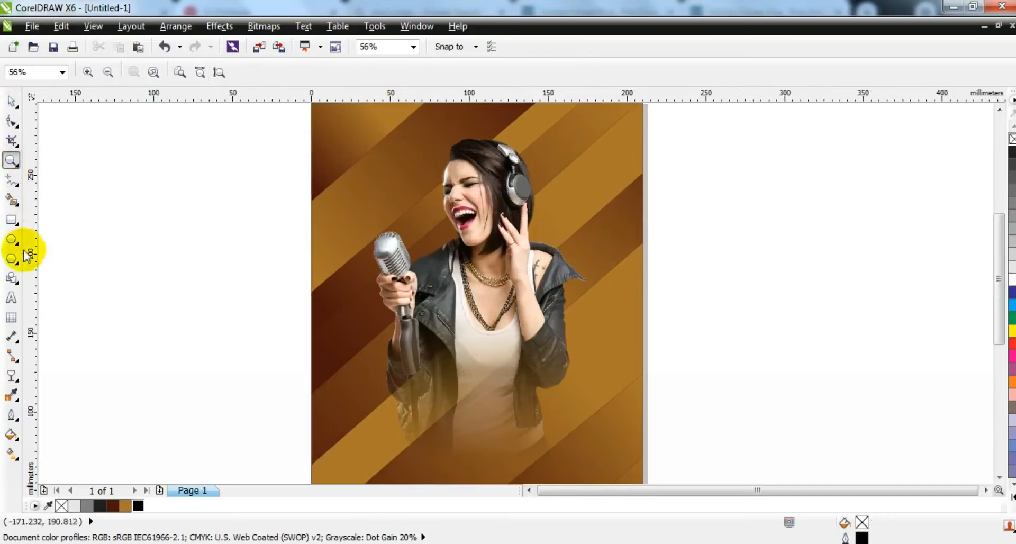
{"action": "left_click", "coordinate": [11, 219]}
{"action": "left_click_drag", "start_coordinate": [370, 183], "coordinate": [566, 426]}
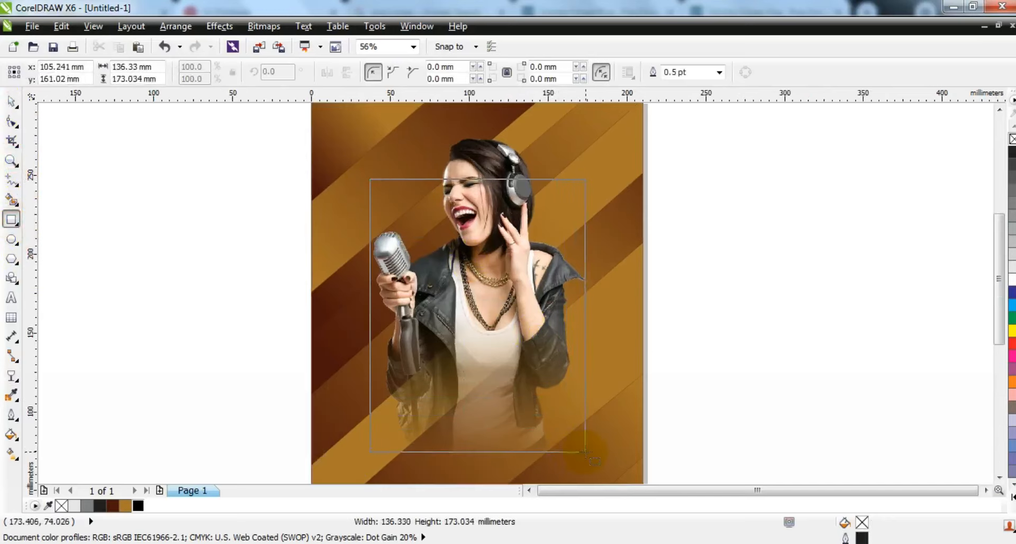
{"action": "left_click_drag", "start_coordinate": [582, 454], "coordinate": [578, 450]}
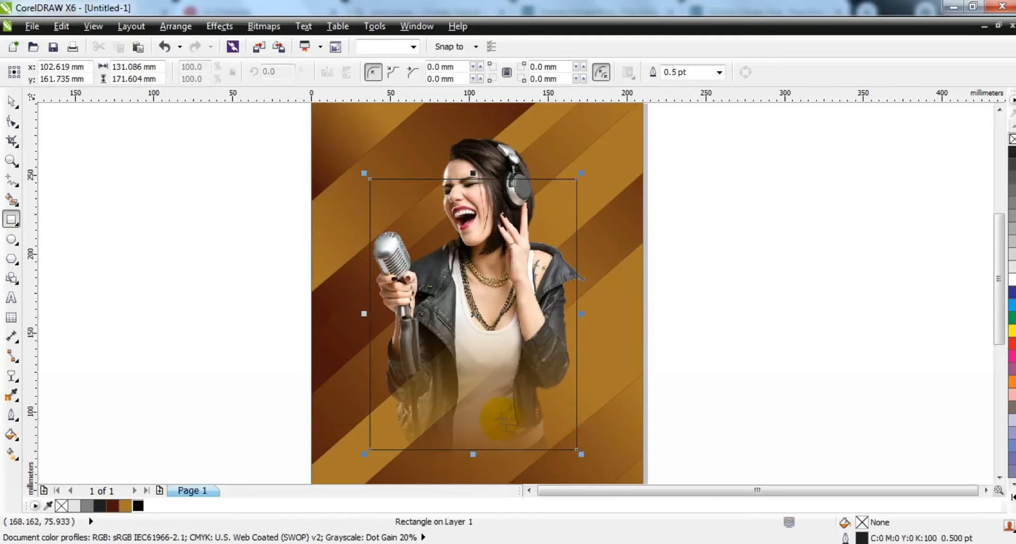
- Move and resize the rectangle to about 125 x 163 mm around the singer
{"action": "left_click", "coordinate": [11, 100]}
{"action": "left_click_drag", "start_coordinate": [481, 293], "coordinate": [491, 291]}
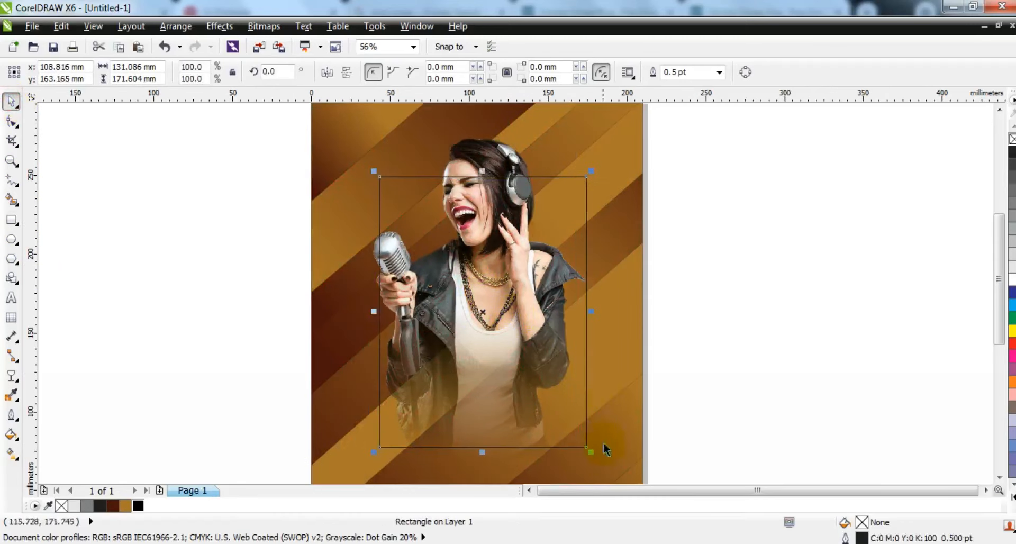
{"action": "left_click_drag", "start_coordinate": [591, 451], "coordinate": [581, 440]}
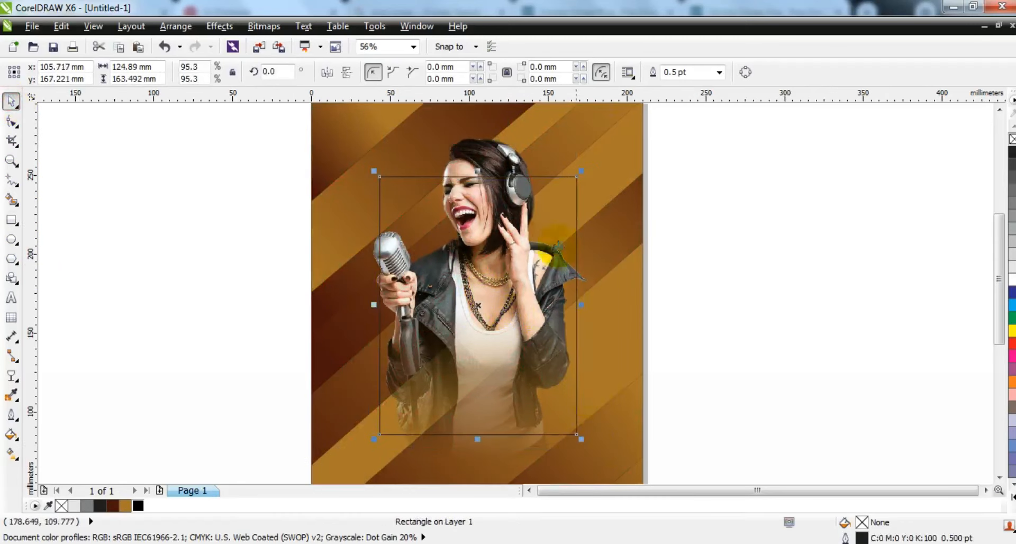
{"action": "left_click", "coordinate": [14, 379]}
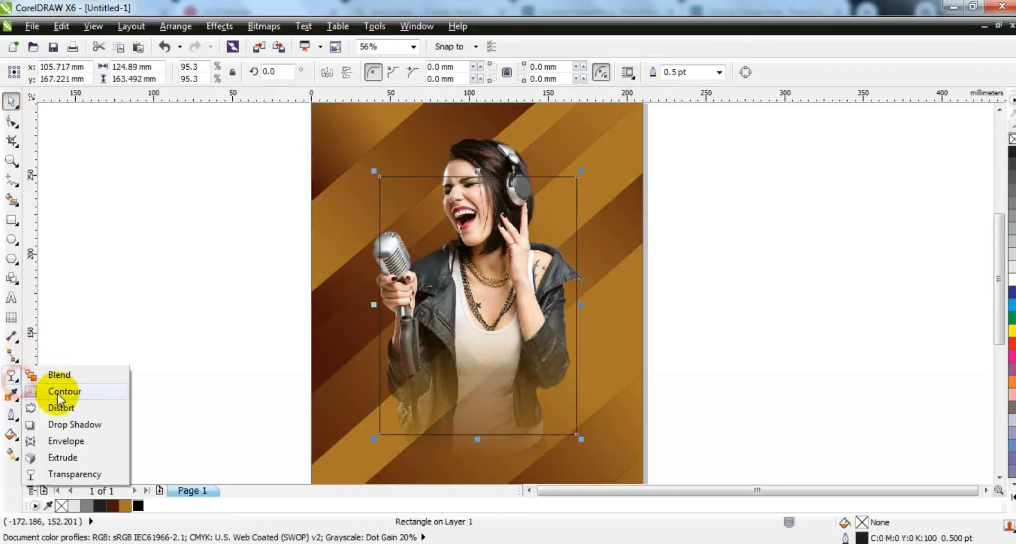
- Add a contour just inside the framing rectangle with the Contour tool
{"action": "left_click", "coordinate": [47, 392]}
{"action": "left_click_drag", "start_coordinate": [406, 181], "coordinate": [408, 185]}
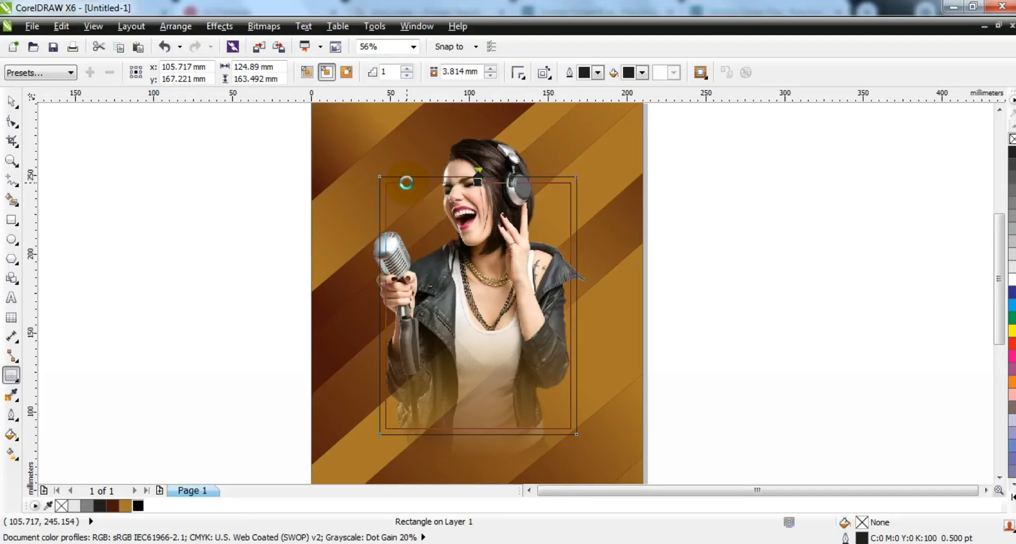
{"action": "left_click", "coordinate": [12, 100]}
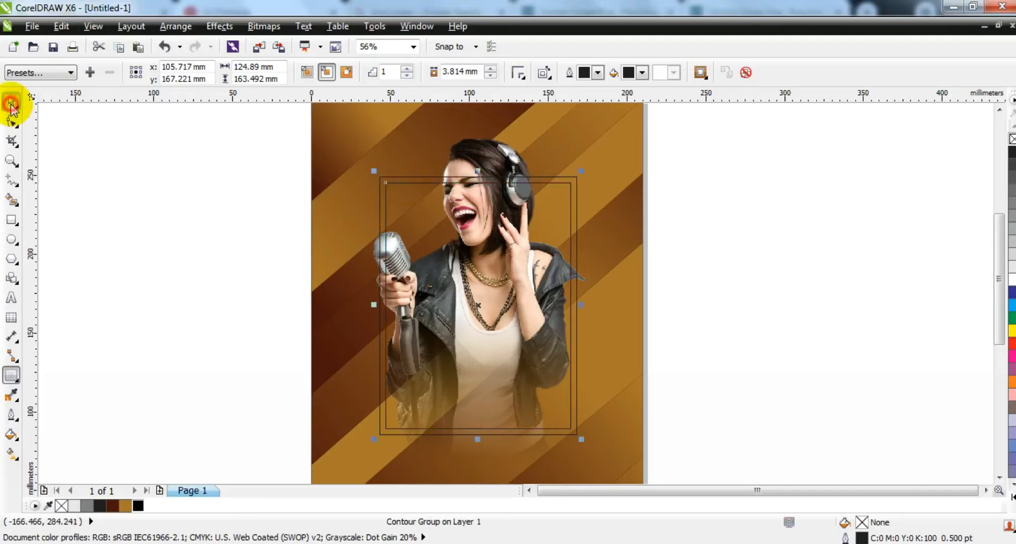
- Break the contour group apart and combine the two rectangles into a single frame curve
{"action": "left_click", "coordinate": [164, 30]}
{"action": "left_click", "coordinate": [201, 190]}
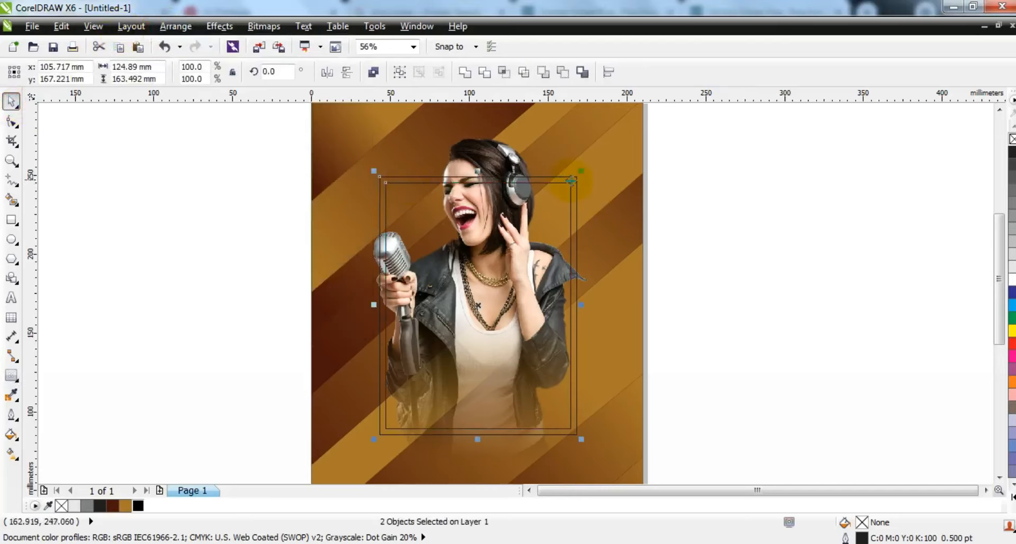
{"action": "key", "text": "shift"}
{"action": "left_click", "coordinate": [577, 177], "text": "shift"}
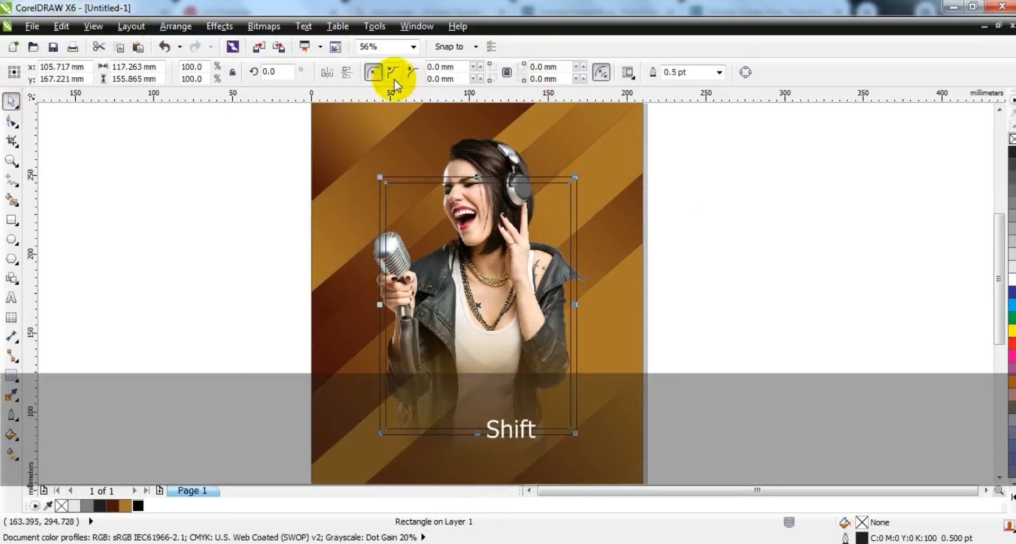
{"action": "left_click_drag", "start_coordinate": [726, 175], "coordinate": [341, 439]}
{"action": "left_click", "coordinate": [373, 72]}
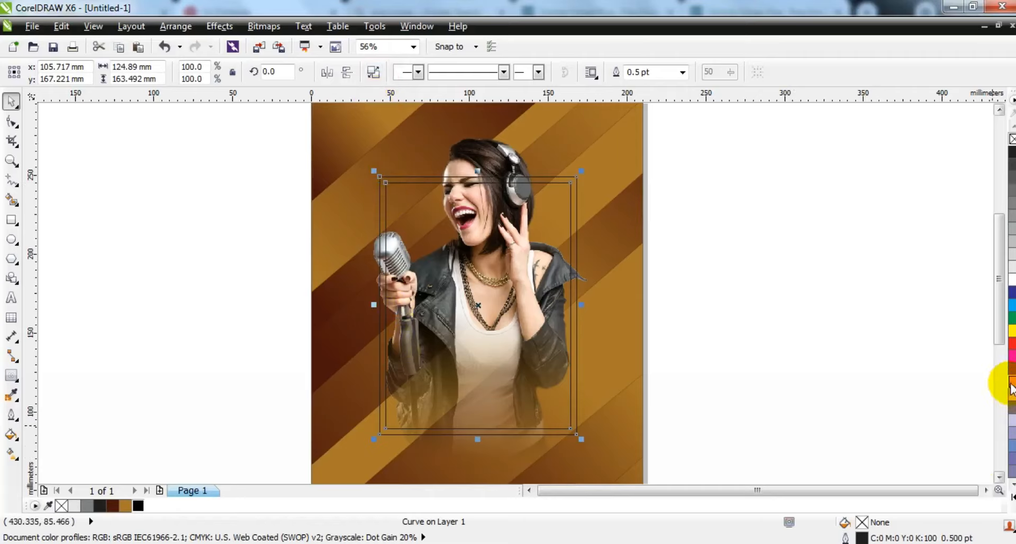
- Fill the frame with a linear gradient from orange at the bottom to white above
{"action": "left_click", "coordinate": [1011, 384]}
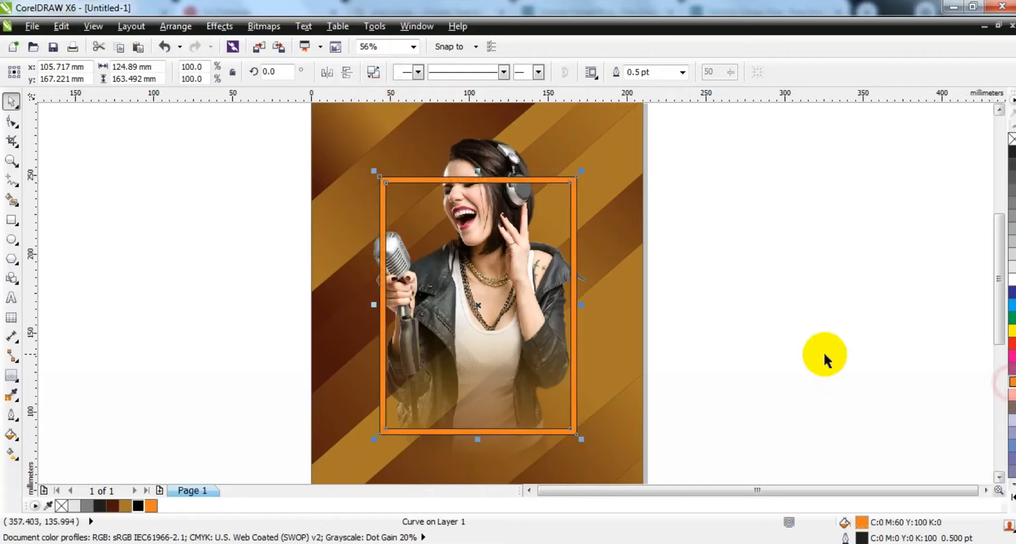
{"action": "left_click", "coordinate": [11, 438]}
{"action": "left_click_drag", "start_coordinate": [406, 418], "coordinate": [418, 295]}
{"action": "left_click_drag", "start_coordinate": [398, 472], "coordinate": [397, 473]}
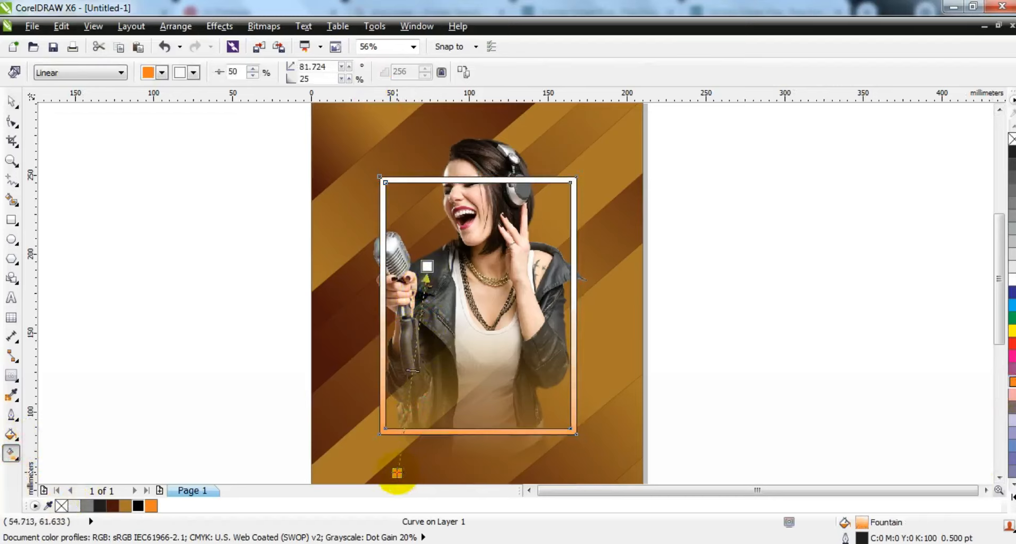
{"action": "left_click", "coordinate": [12, 101]}
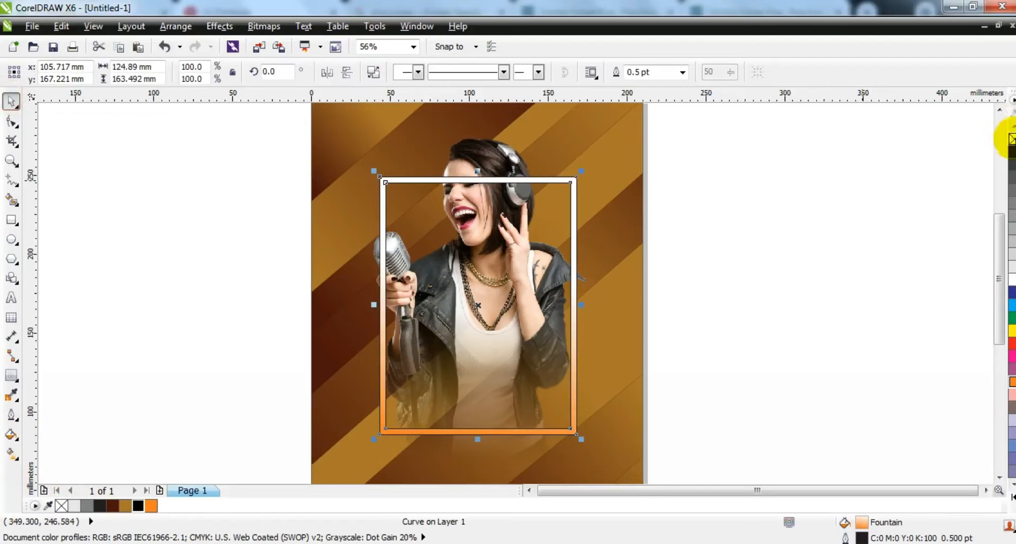
- Zoom in and draw a freehand closed shape over the frame's top edge where it crosses the singer's face
{"action": "left_click", "coordinate": [830, 212]}
{"action": "key", "text": "z"}
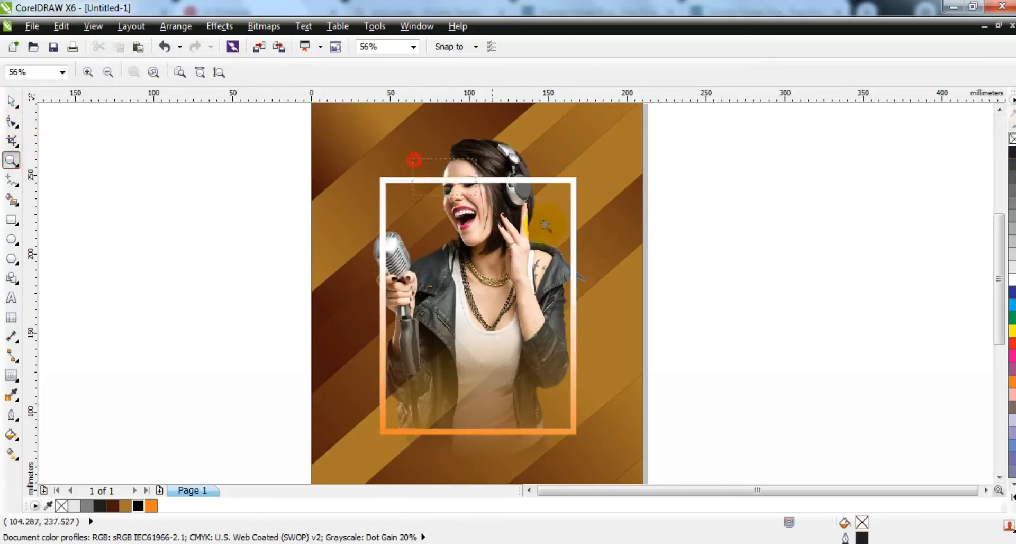
{"action": "left_click_drag", "start_coordinate": [544, 225], "coordinate": [613, 235]}
{"action": "left_click", "coordinate": [9, 183]}
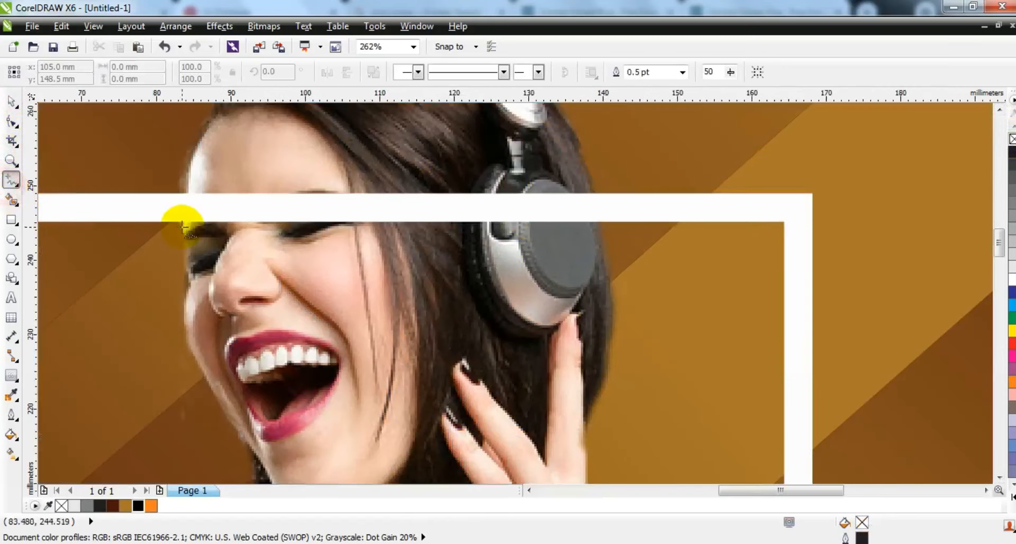
{"action": "mouse_move", "coordinate": [182, 225]}
{"action": "left_mouse_down"}
{"action": "mouse_move", "coordinate": [187, 184]}
{"action": "mouse_move", "coordinate": [566, 175]}
{"action": "left_mouse_up"}
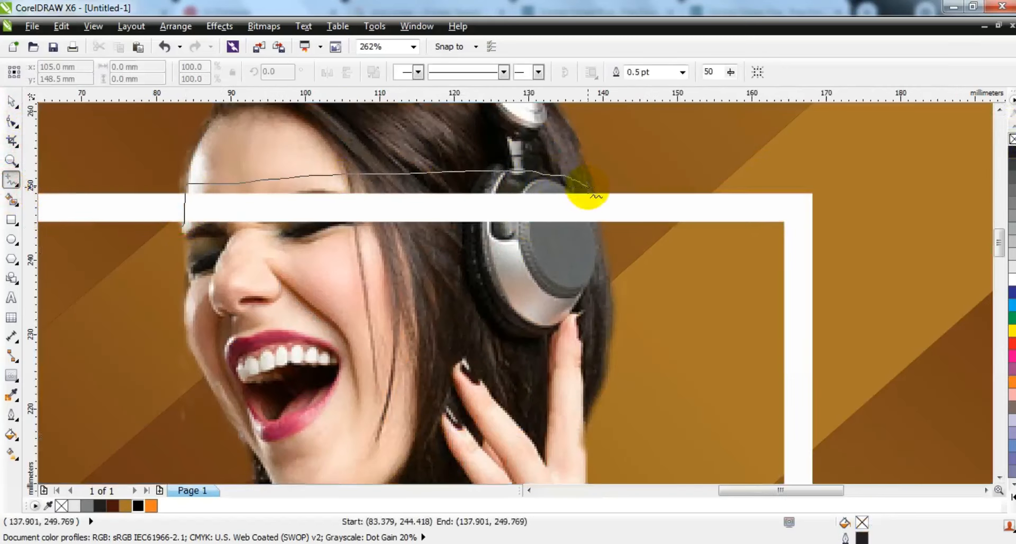
{"action": "mouse_move", "coordinate": [597, 210]}
{"action": "left_mouse_down"}
{"action": "mouse_move", "coordinate": [582, 237]}
{"action": "mouse_move", "coordinate": [333, 255]}
{"action": "mouse_move", "coordinate": [260, 251]}
{"action": "mouse_move", "coordinate": [184, 230]}
{"action": "left_mouse_up"}
- Trim the frame with the freehand shape and delete the cutting shape
{"action": "left_click", "coordinate": [11, 102]}
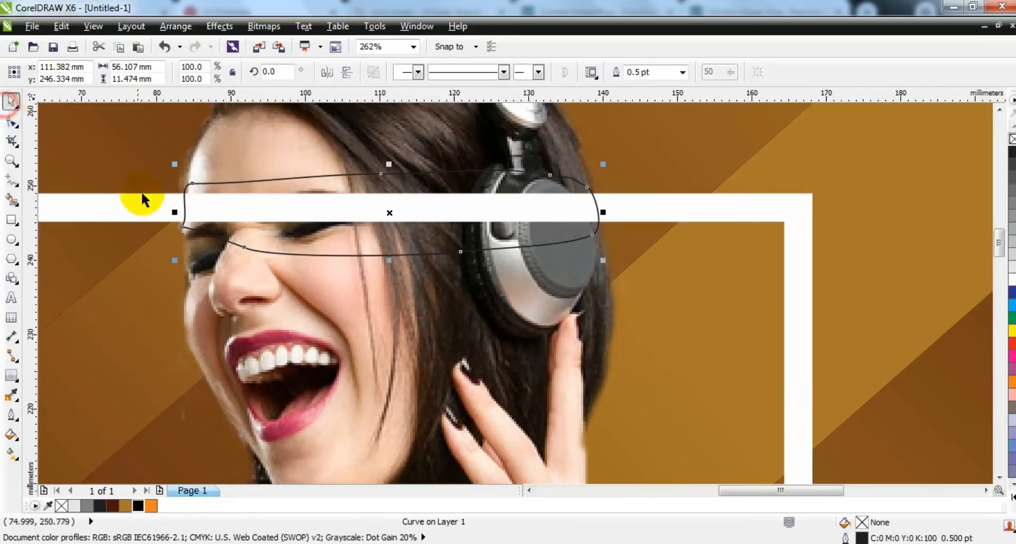
{"action": "left_click", "coordinate": [155, 206], "text": "shift"}
{"action": "left_click", "coordinate": [483, 72]}
{"action": "key", "text": "Escape"}
{"action": "left_click", "coordinate": [228, 188]}
{"action": "key", "text": "Delete"}
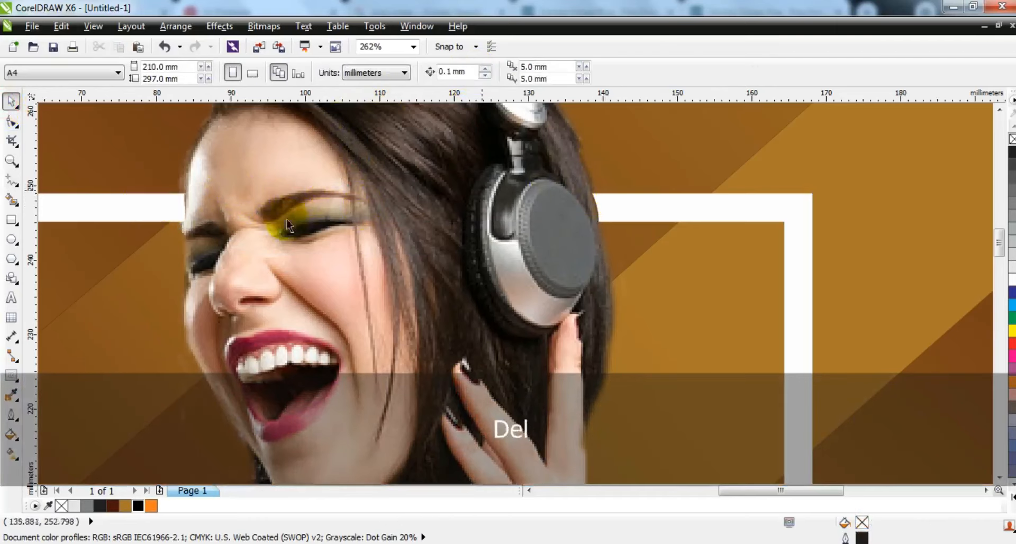
- Inspect the trimmed frame's nodes and return to a full-page view
{"action": "left_click", "coordinate": [169, 209]}
{"action": "left_click", "coordinate": [11, 121]}
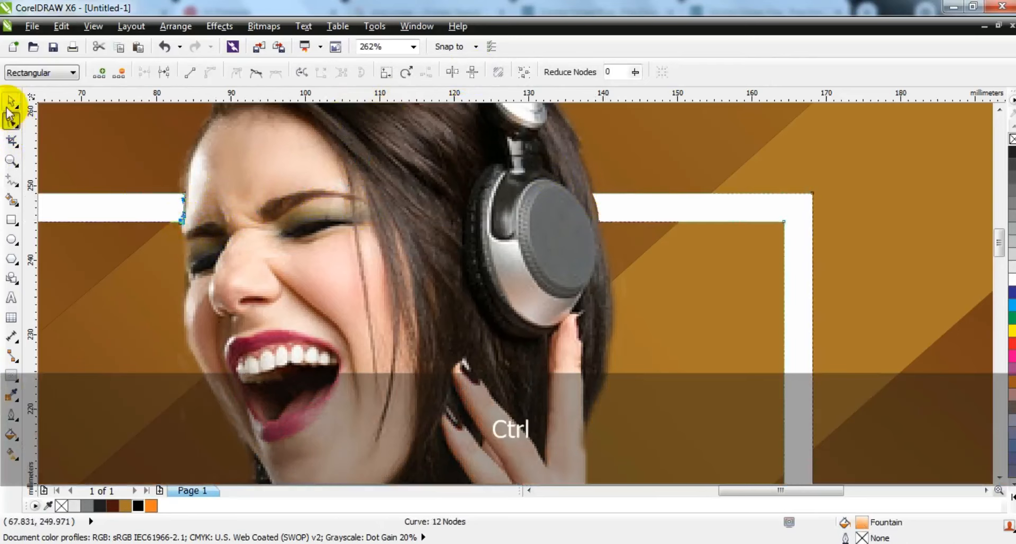
{"action": "left_click", "coordinate": [11, 101]}
{"action": "key", "text": "F3"}
{"action": "key", "text": "F3"}
{"action": "key", "text": "Escape"}
{"action": "key", "text": "shift+F2"}
{"action": "key", "text": "Escape"}
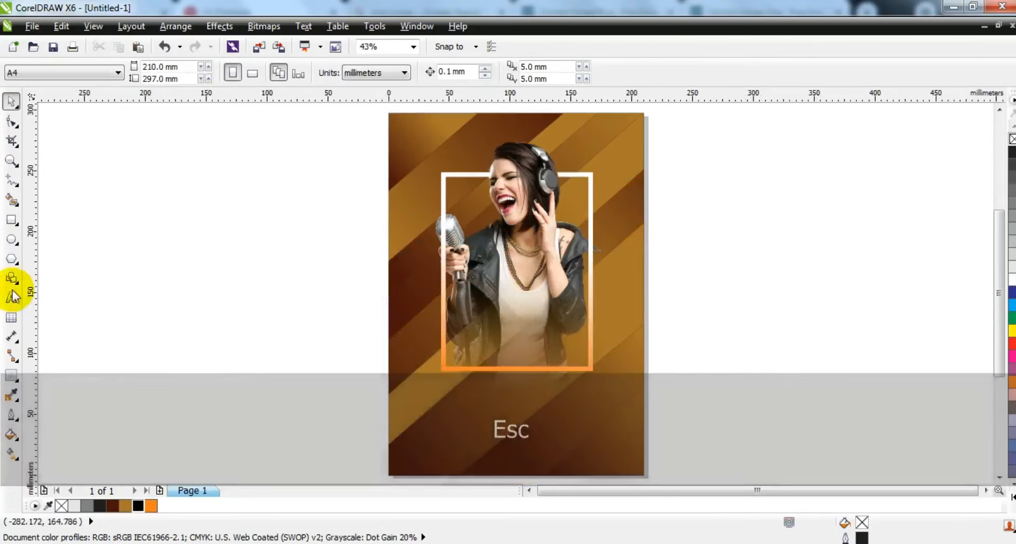
- Add artistic text MUSIC EVENT 2021 on three lines beside the page
{"action": "left_click", "coordinate": [11, 297]}
{"action": "left_click", "coordinate": [127, 318]}
{"action": "key", "text": "Caps_Lock"}
{"action": "type", "text": "MUSIC"}
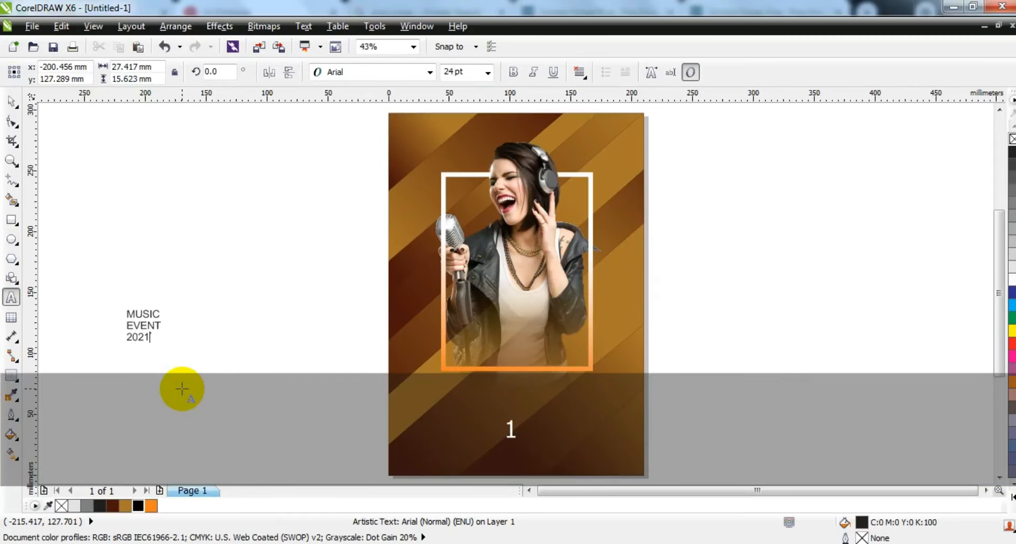
{"action": "key", "text": "Escape"}
- Make the text bold and set its font to CentraleSans XBold Black
{"action": "left_click", "coordinate": [11, 101]}
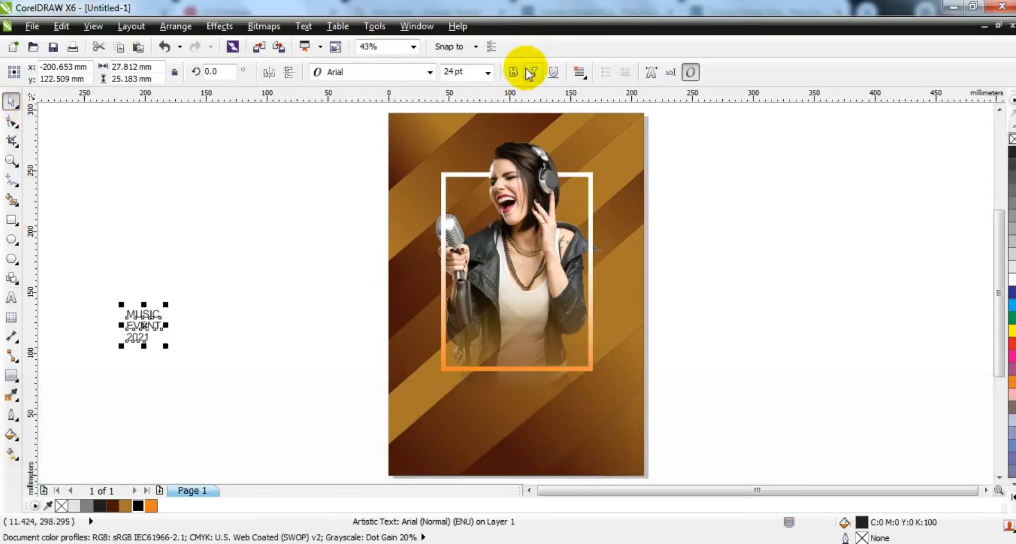
{"action": "left_click", "coordinate": [516, 72]}
{"action": "left_click", "coordinate": [430, 72]}
{"action": "mouse_move", "coordinate": [446, 86]}
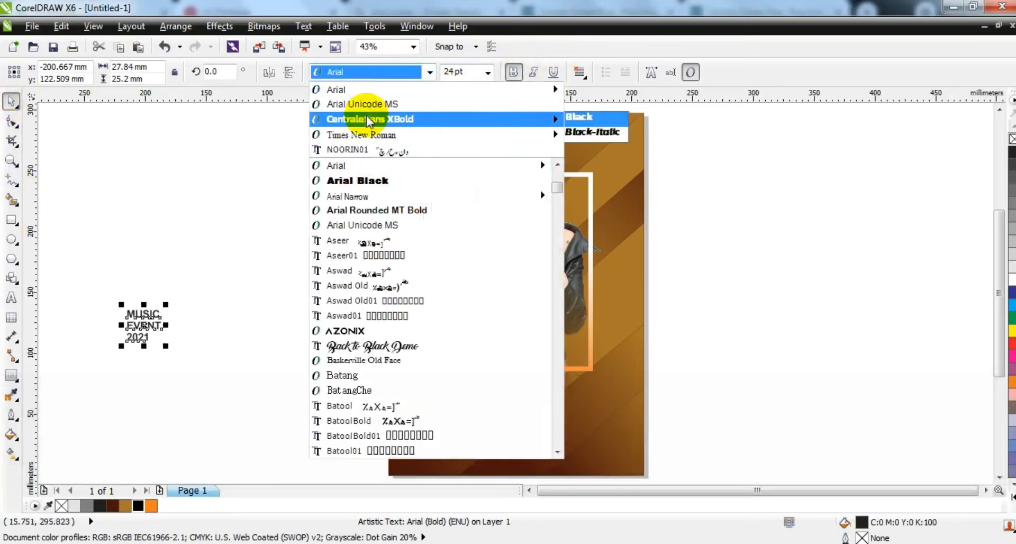
{"action": "left_click", "coordinate": [586, 86]}
- Tighten the line spacing of the MUSIC EVENT 2021 text
{"action": "left_click", "coordinate": [11, 121]}
{"action": "left_click", "coordinate": [119, 343]}
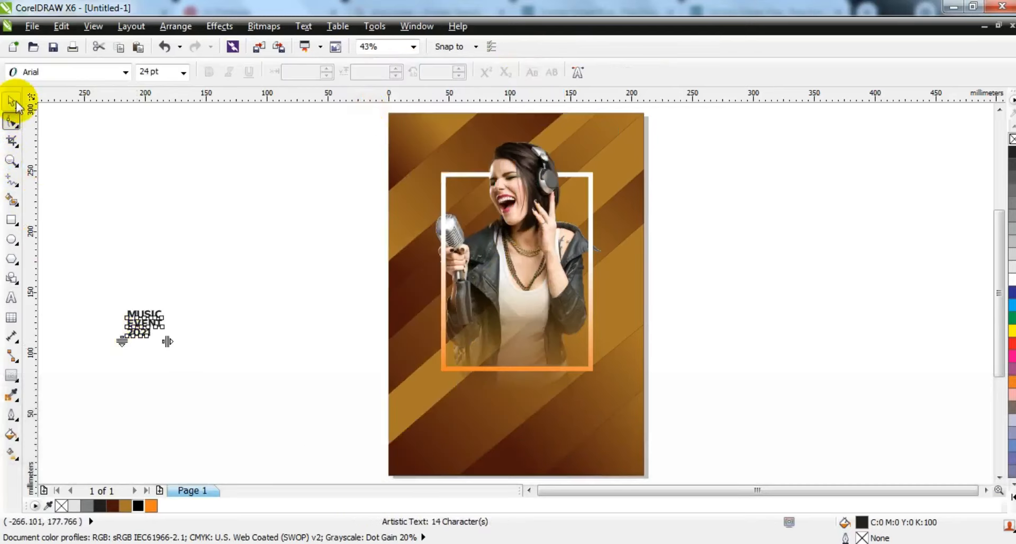
{"action": "left_click", "coordinate": [11, 101]}
- Place the text in the frame's lower-left corner, color it white and scale it to about 36.6 pt
{"action": "left_click_drag", "start_coordinate": [168, 339], "coordinate": [489, 348]}
{"action": "left_click", "coordinate": [1012, 281]}
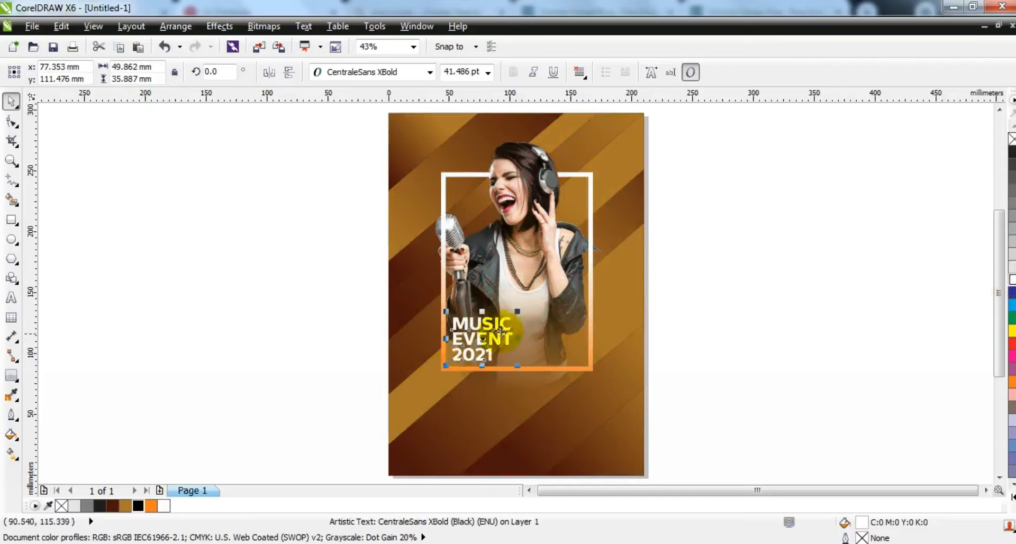
{"action": "left_click_drag", "start_coordinate": [514, 313], "coordinate": [480, 343]}
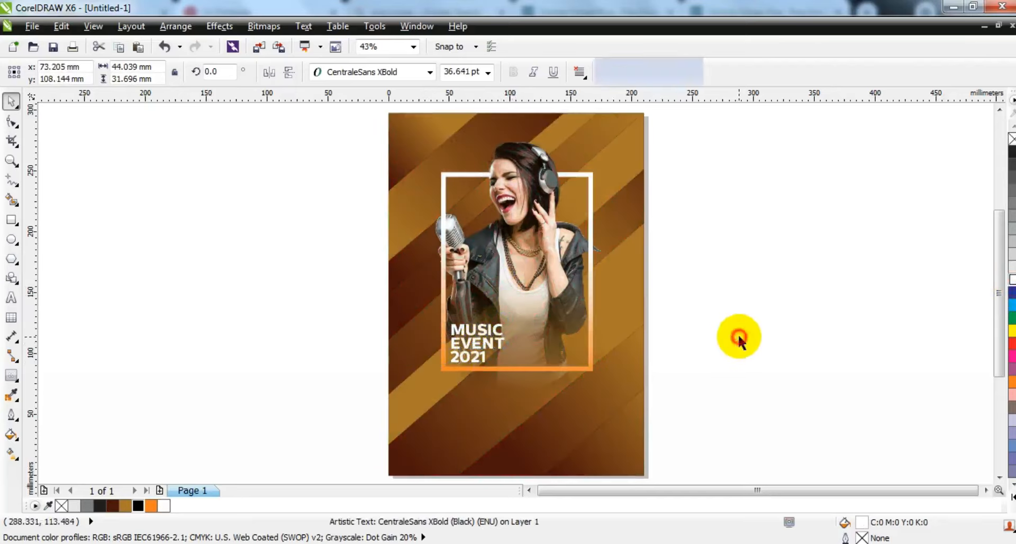
{"action": "left_click", "coordinate": [737, 335]}
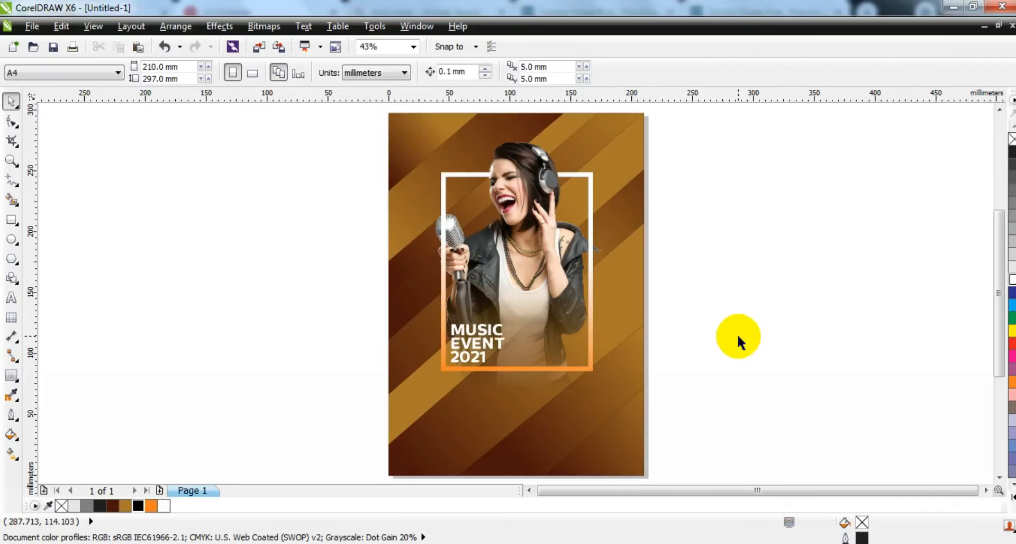
- Duplicate the text to the page's top-left corner and scale the copy to about 23.7 pt
{"action": "left_click_drag", "start_coordinate": [471, 335], "coordinate": [417, 124]}
{"action": "right_click", "coordinate": [416, 125]}
{"action": "left_click_drag", "start_coordinate": [454, 159], "coordinate": [445, 151]}
- Replace the copy's text with THE CLUB on two lines
{"action": "left_click", "coordinate": [8, 299]}
{"action": "key", "text": "shift+Home"}
{"action": "key", "text": "shift+Up"}
{"action": "key", "text": "shift+Up"}
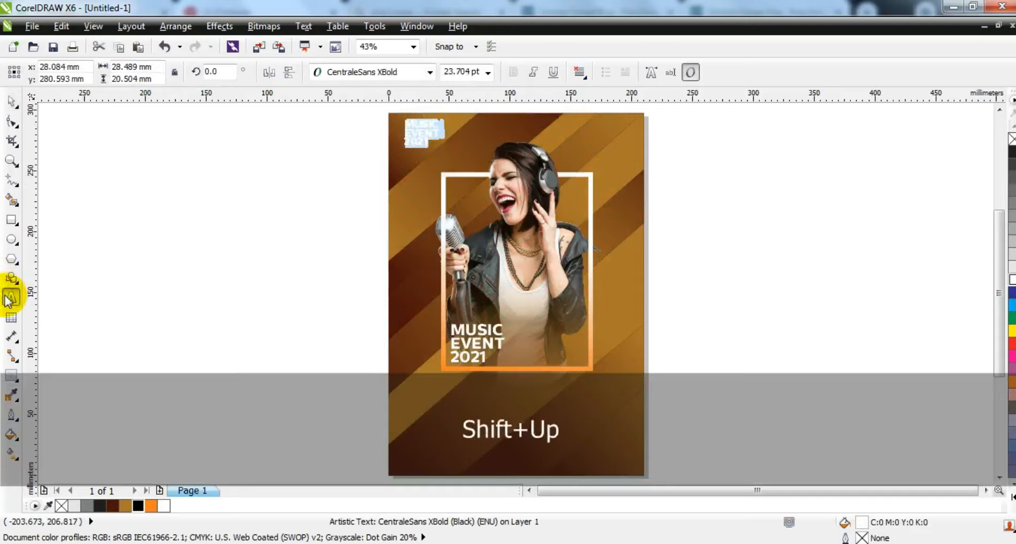
{"action": "type", "text": "THE"}
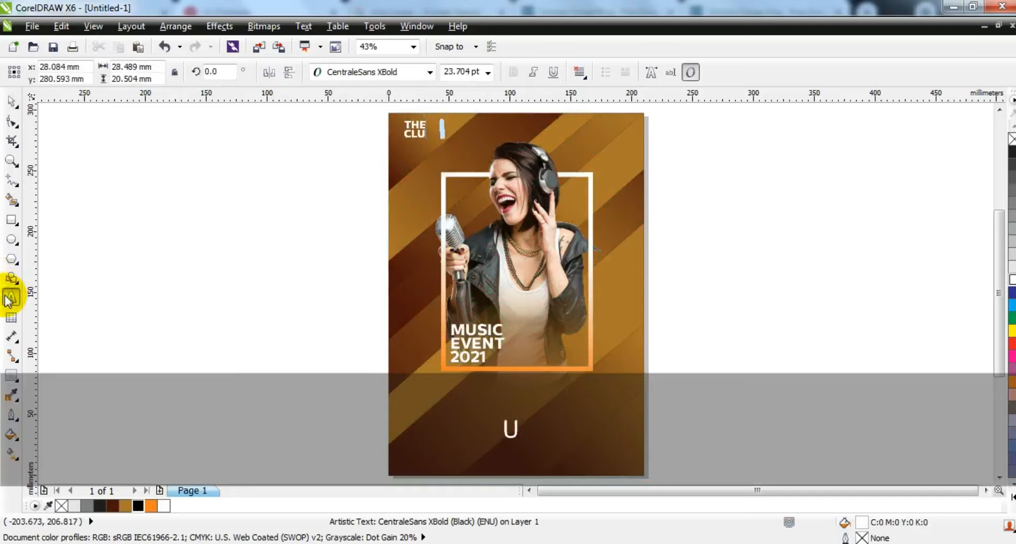
{"action": "type", "text": " CLUB"}
{"action": "left_click", "coordinate": [11, 100]}
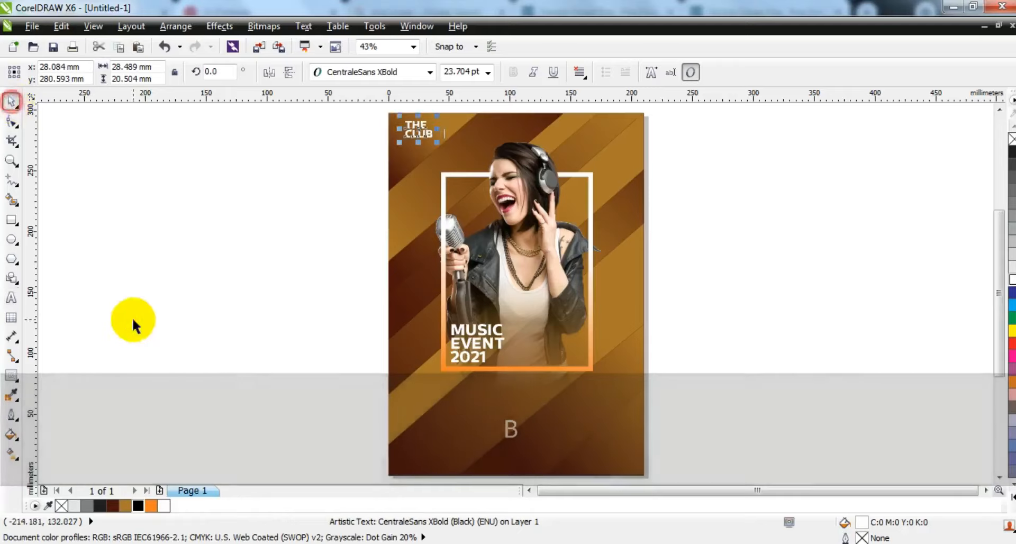
- Duplicate the MUSIC EVENT text below the frame and replace it with 21ST SEPTEMBER 2021
{"action": "left_click", "coordinate": [135, 325]}
{"action": "left_click", "coordinate": [494, 344]}
{"action": "left_click_drag", "start_coordinate": [491, 334], "coordinate": [471, 395]}
{"action": "left_click", "coordinate": [11, 301]}
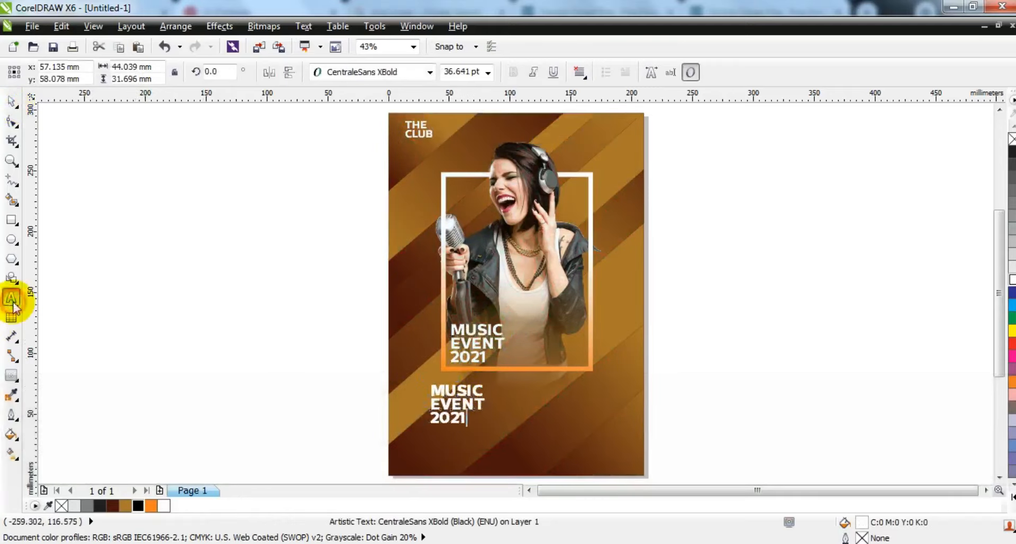
{"action": "key", "text": "shift+Home"}
{"action": "key", "text": "shift+Up"}
{"action": "key", "text": "shift+Up"}
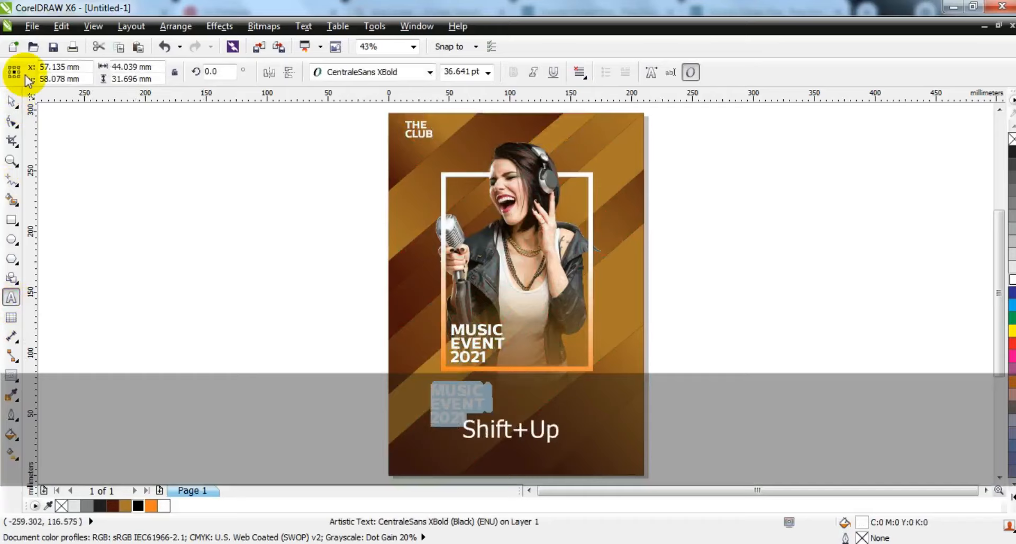
{"action": "type", "text": "21ST SEPTEMBER 2021"}
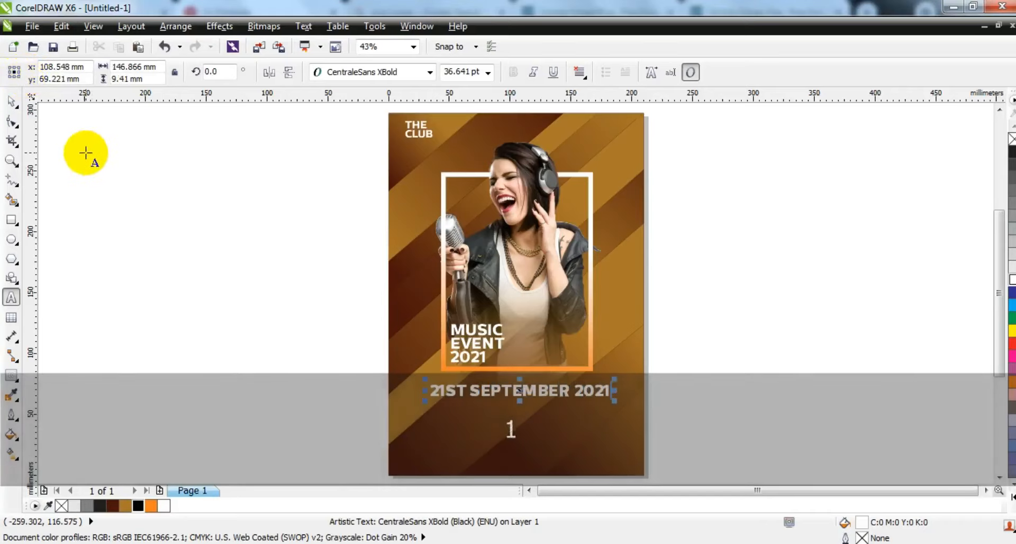
- Scale the date text down and center it horizontally on the page
{"action": "left_click", "coordinate": [11, 103]}
{"action": "left_click_drag", "start_coordinate": [614, 403], "coordinate": [572, 398]}
{"action": "left_click", "coordinate": [571, 398], "text": "shift"}
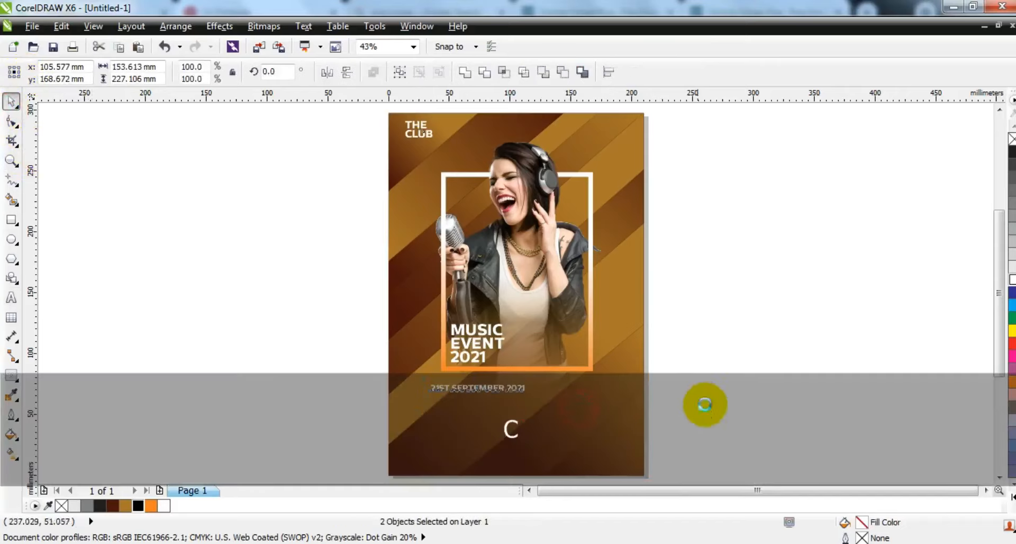
{"action": "key", "text": "c"}
{"action": "left_click", "coordinate": [697, 399]}
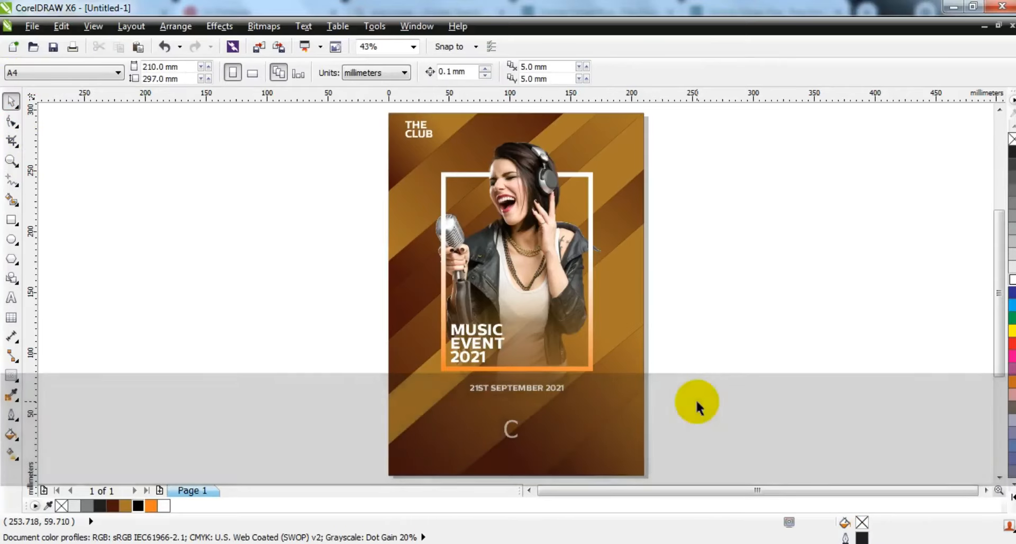
- Draw a rectangle about 180 x 27 mm near the page bottom with a 4.0 pt outline
{"action": "left_click", "coordinate": [11, 220]}
{"action": "left_click_drag", "start_coordinate": [402, 413], "coordinate": [623, 445]}
{"action": "left_click", "coordinate": [718, 72]}
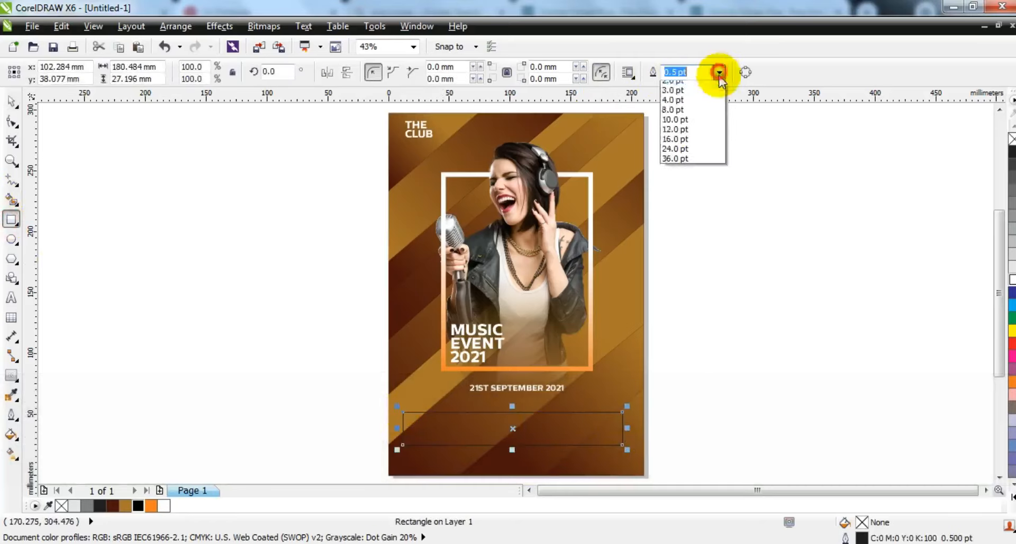
{"action": "left_click", "coordinate": [688, 165]}
{"action": "left_click", "coordinate": [11, 100]}
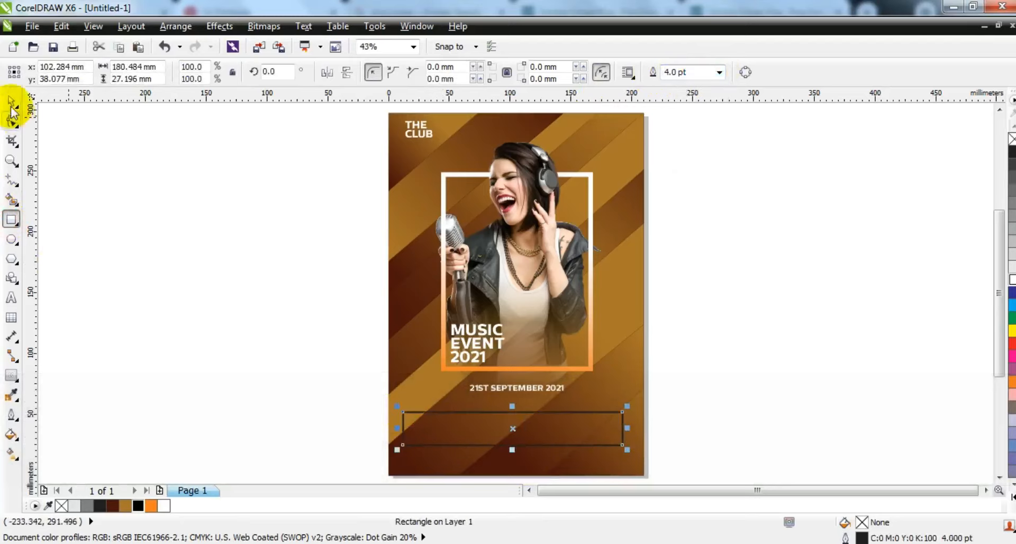
- Give the bottom rectangle a white outline and center it horizontally on the page
{"action": "right_click", "coordinate": [1011, 283]}
{"action": "left_click", "coordinate": [611, 461], "text": "shift"}
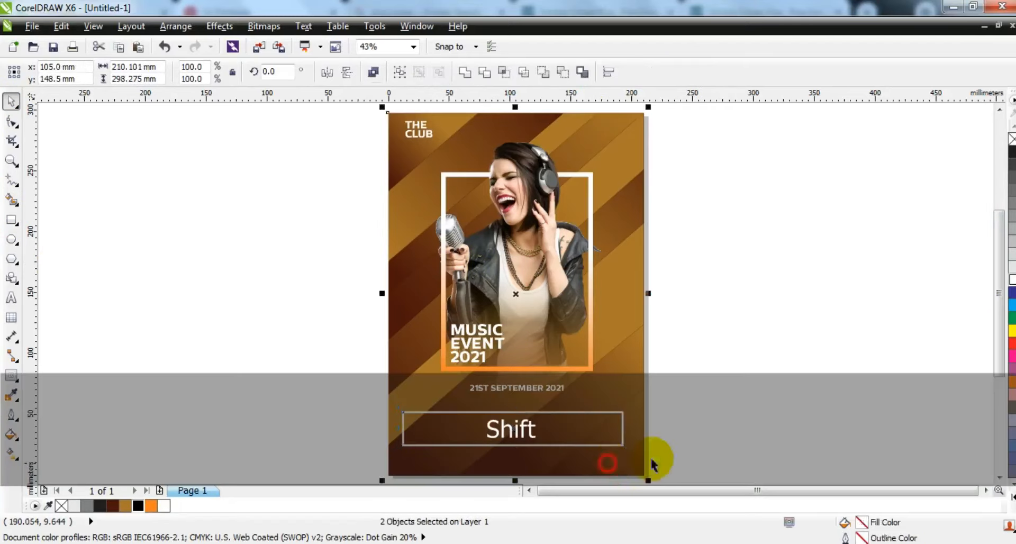
{"action": "key", "text": "c"}
{"action": "left_click", "coordinate": [706, 433]}
{"action": "left_click", "coordinate": [625, 426]}
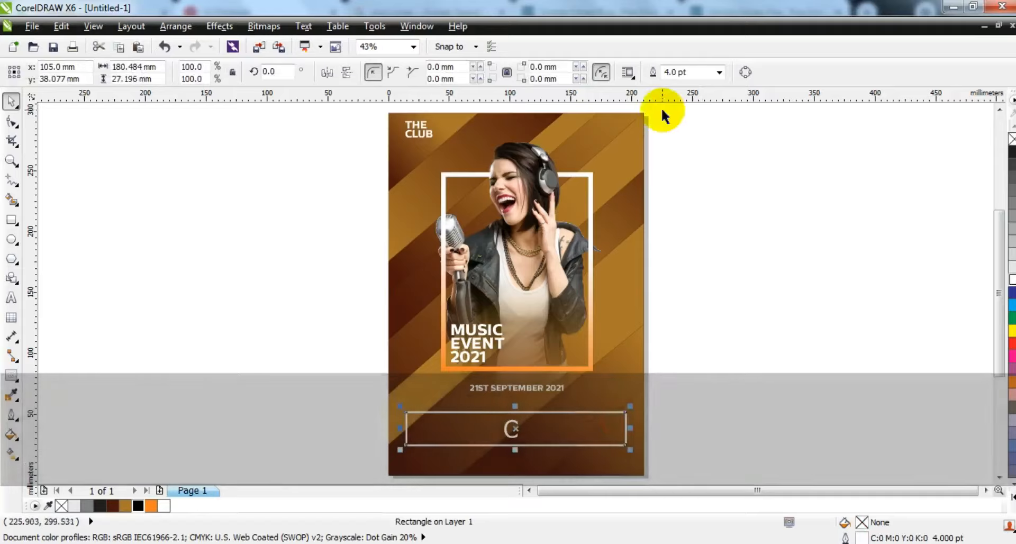
{"action": "key", "text": "Return"}
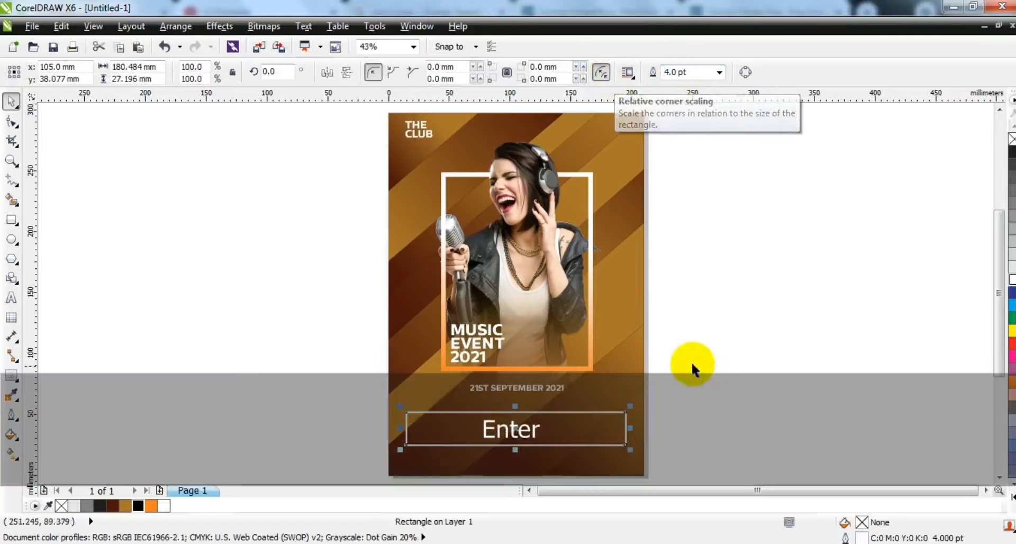
- Set the bottom rectangle's outline width to 2.0 pt
{"action": "left_click", "coordinate": [691, 73]}
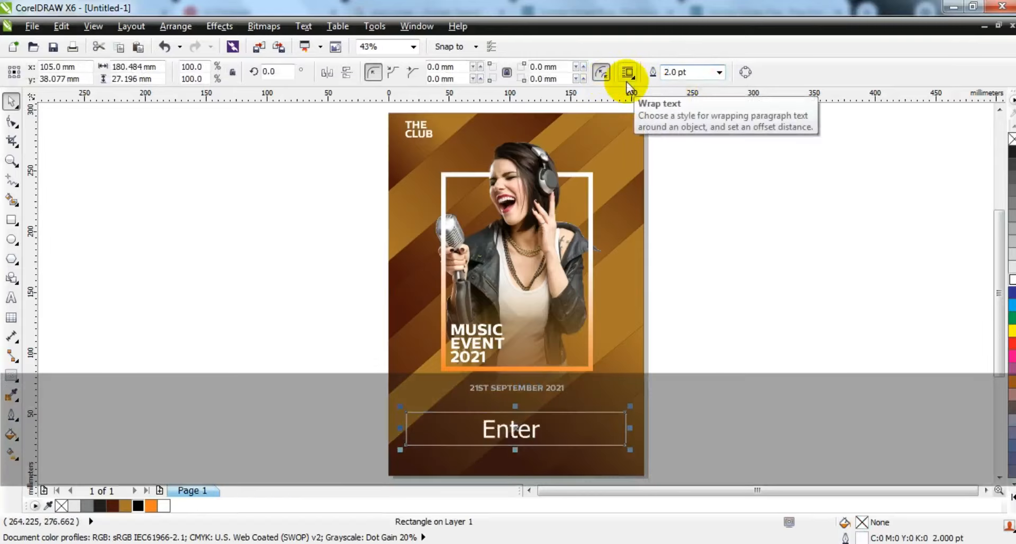
{"action": "left_click", "coordinate": [776, 364]}
{"action": "left_click", "coordinate": [657, 356]}
- Preview the poster in full-screen view
{"action": "key", "text": "shift+F2"}
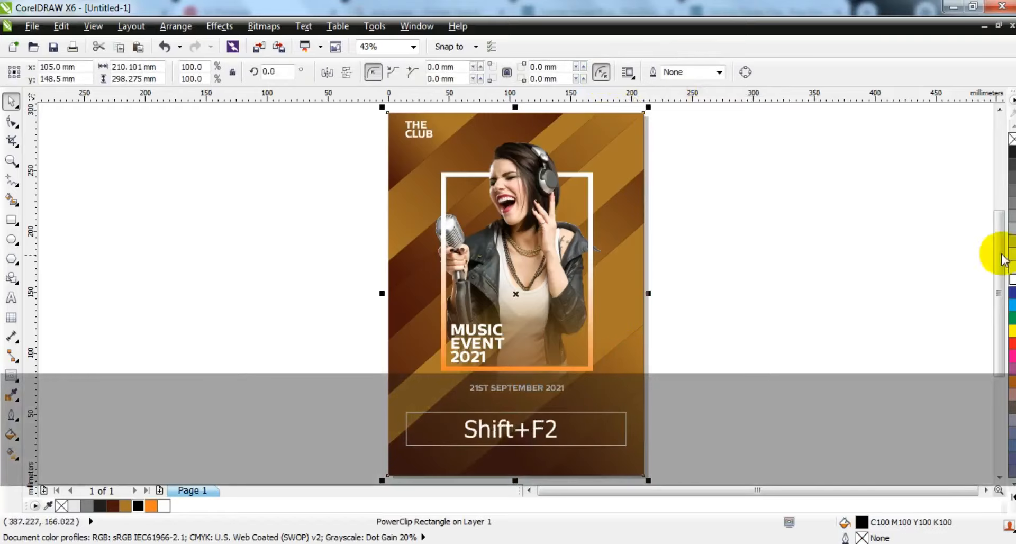
{"action": "key", "text": "F10"}
{"action": "key", "text": "F9"}
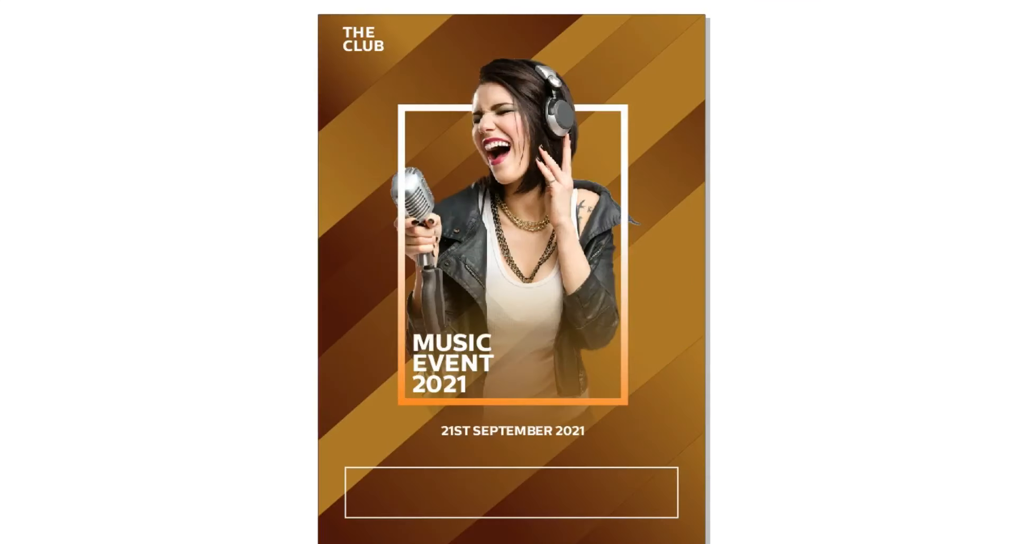
{"action": "left_click", "coordinate": [894, 272]}
{"action": "left_click", "coordinate": [11, 102]}
{"action": "left_click", "coordinate": [198, 238]}
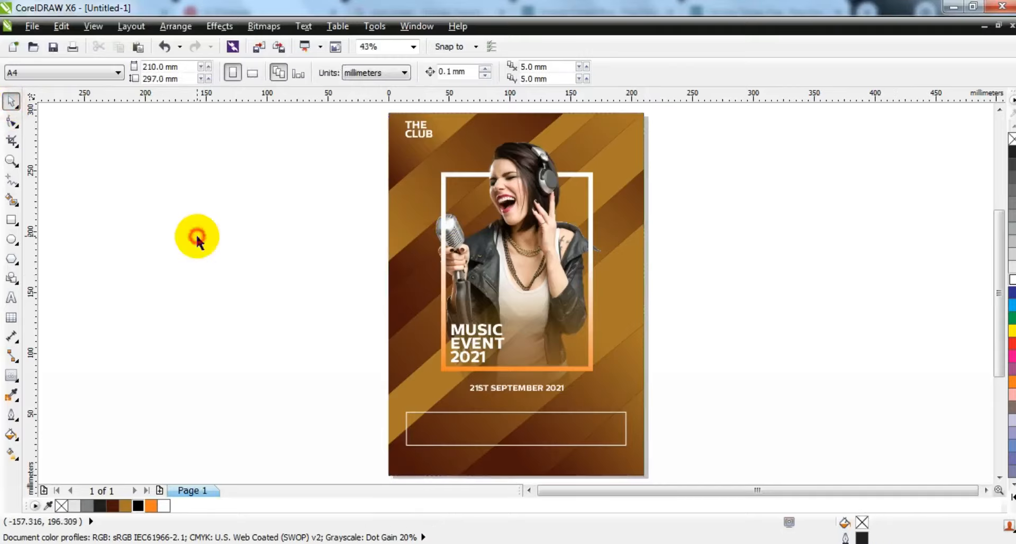